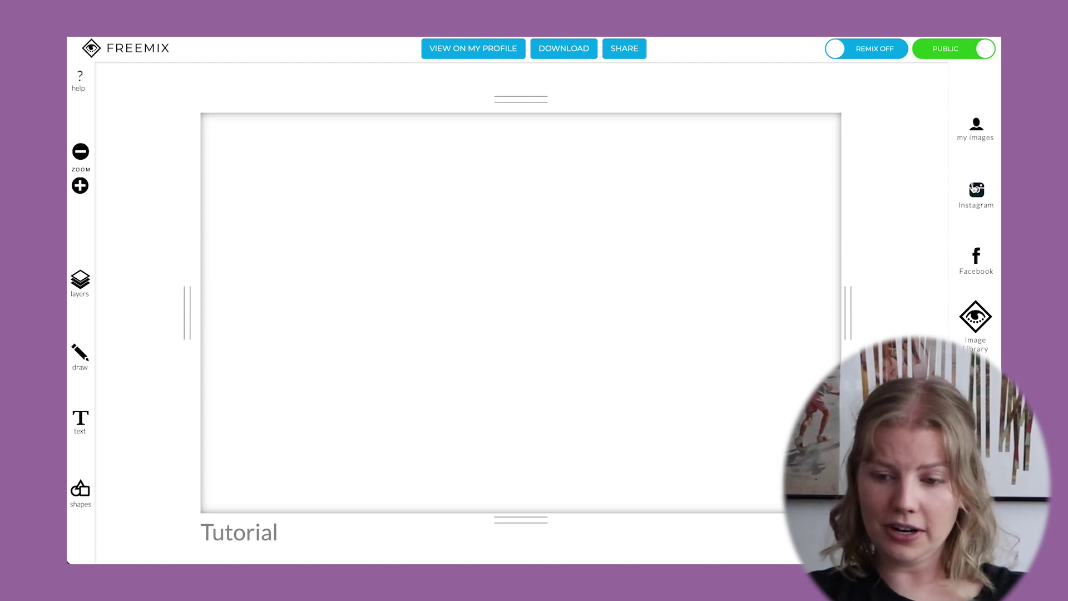
# Look through the personal image collection, its uploads section and the Instagram image source
pyautogui.click(975, 125)
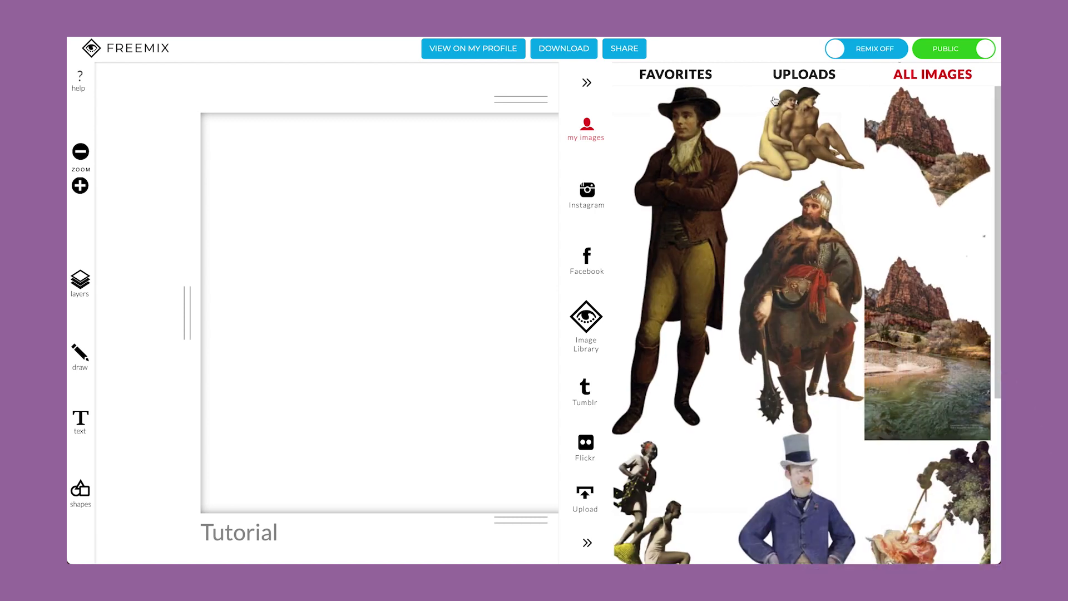
pyautogui.click(805, 75)
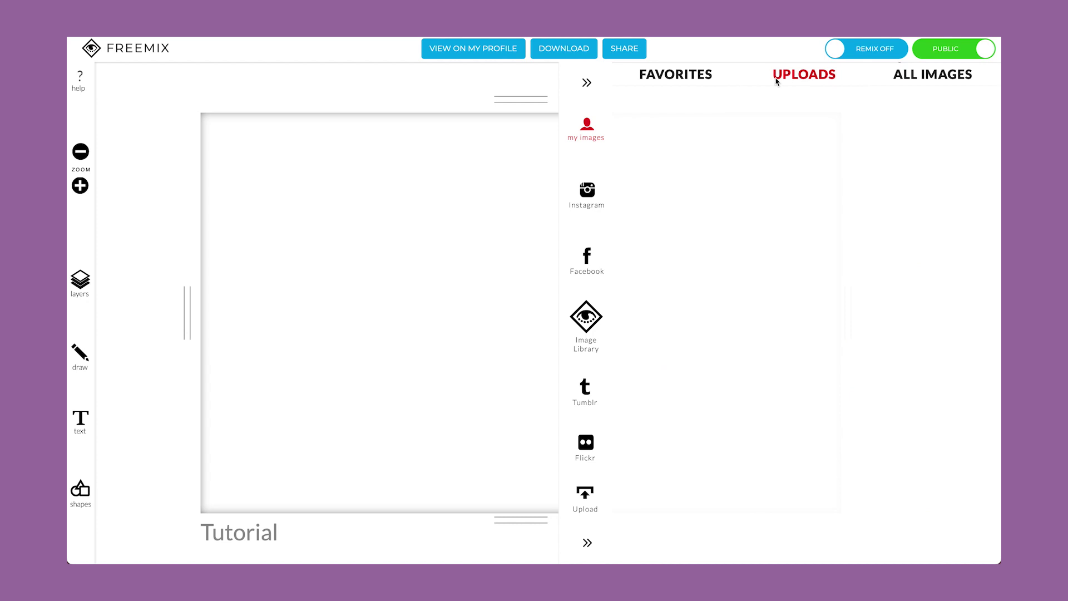
pyautogui.click(591, 194)
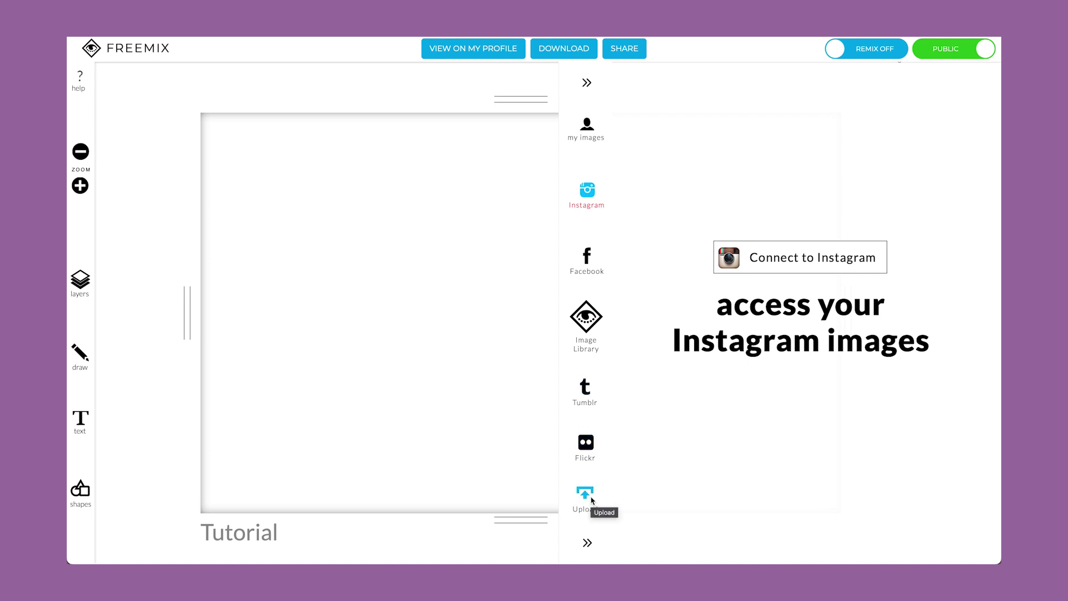
# Add the Image Library cutout of a hand gripping a forearm and place it in the canvas's upper-left corner
pyautogui.click(594, 310)
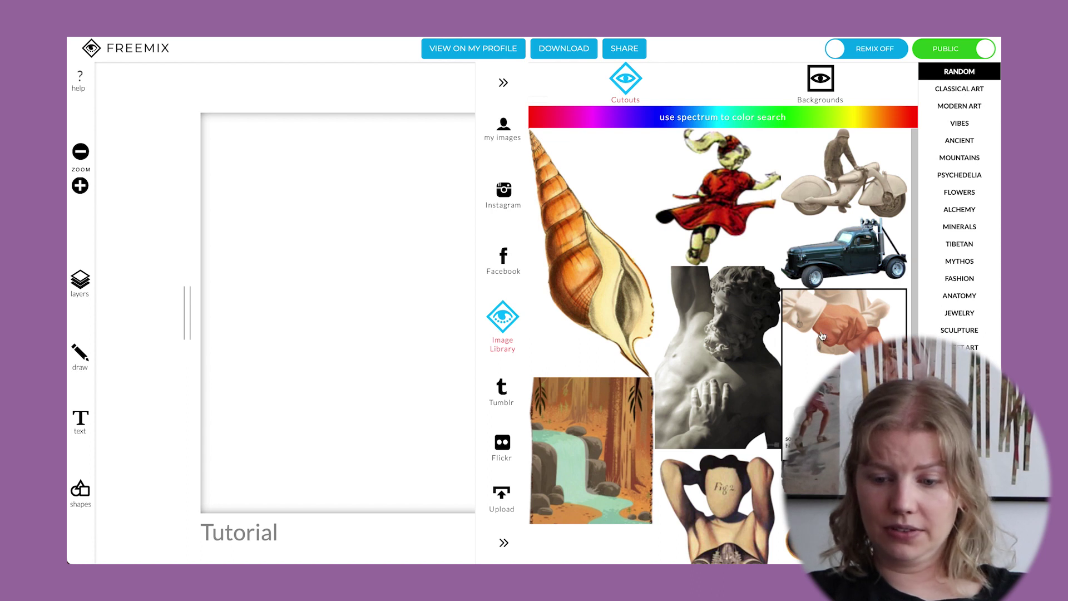
pyautogui.click(852, 317)
pyautogui.moveTo(841, 322); pyautogui.dragTo(484, 255)
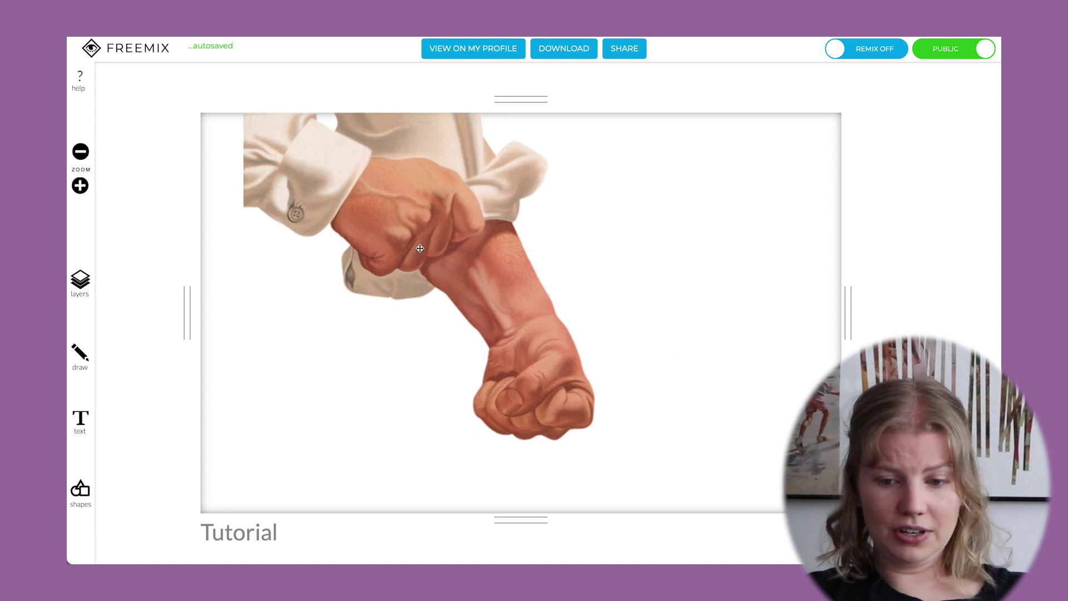
pyautogui.click(405, 213)
pyautogui.moveTo(404, 213); pyautogui.dragTo(362, 212)
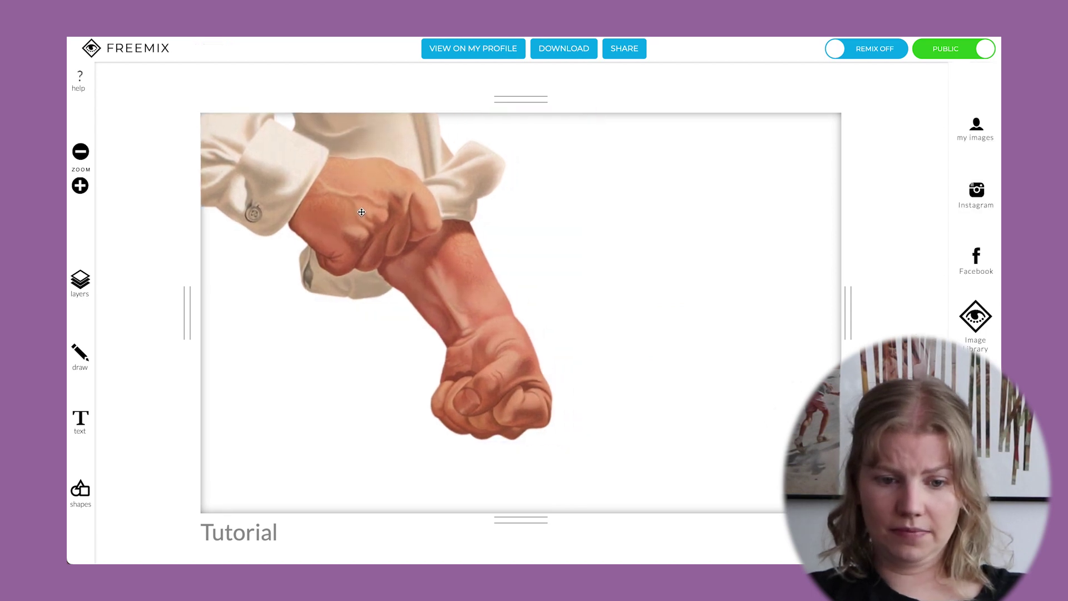
pyautogui.click(694, 191)
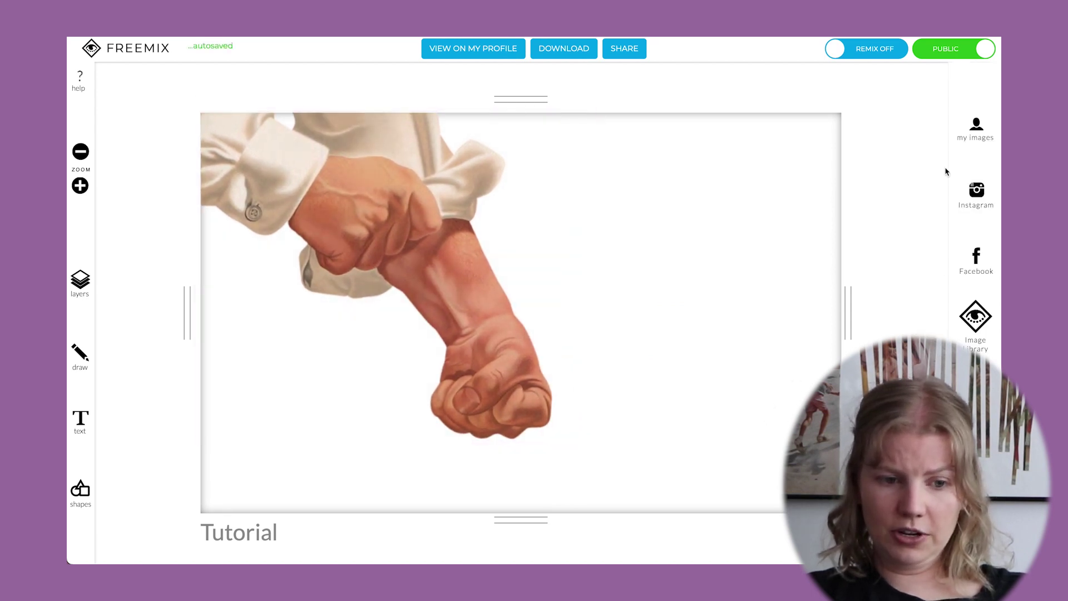
# Browse the random background images in the Image Library
pyautogui.click(976, 318)
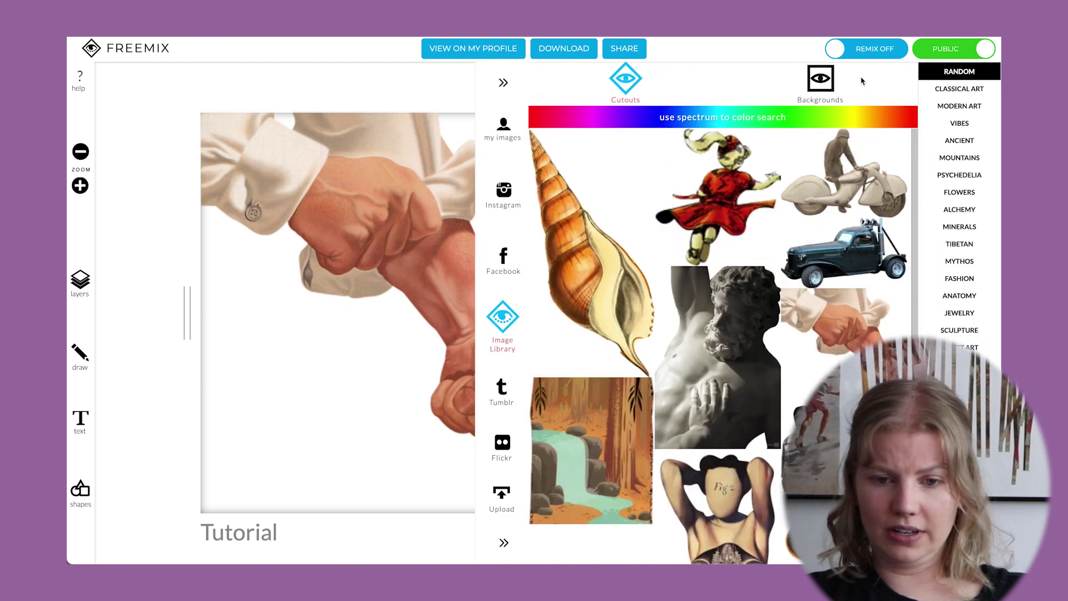
pyautogui.click(831, 83)
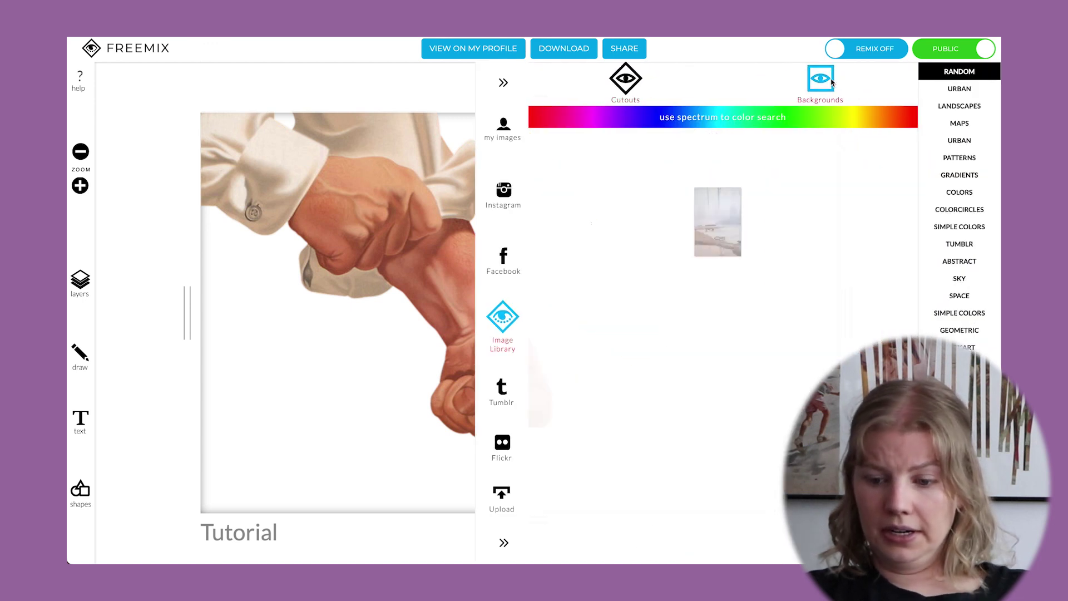
pyautogui.moveTo(626, 214)
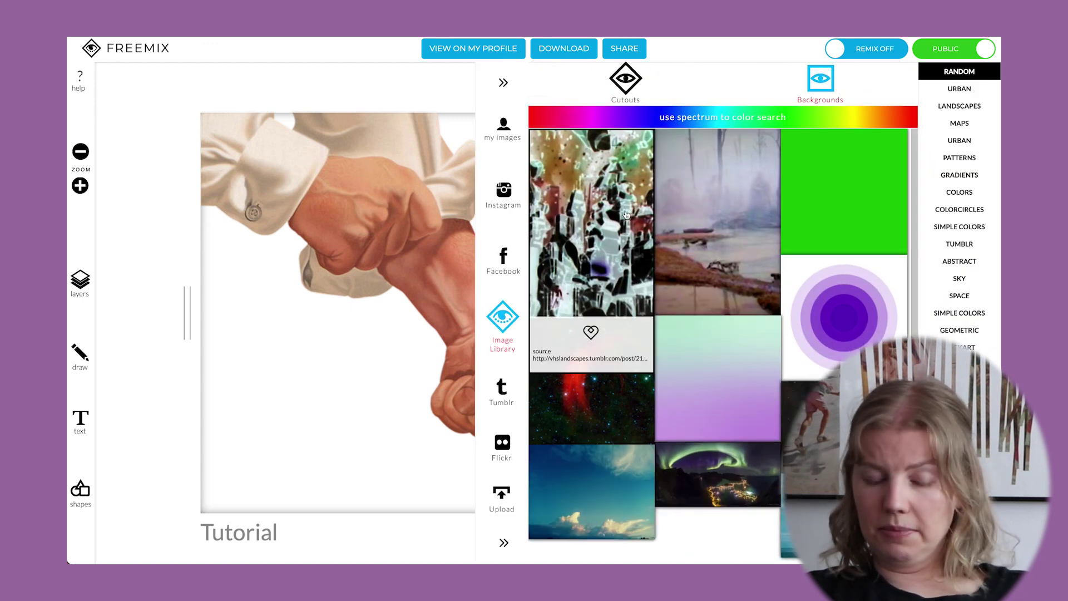
pyautogui.scroll(-2, 626, 214)
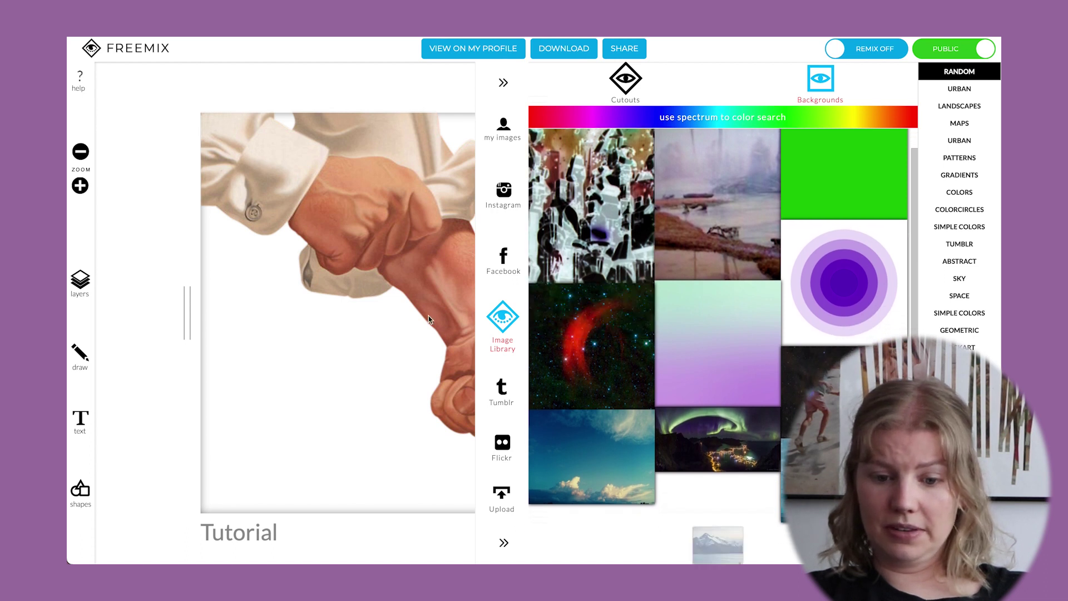
pyautogui.moveTo(687, 192)
pyautogui.scroll(1, 687, 192)
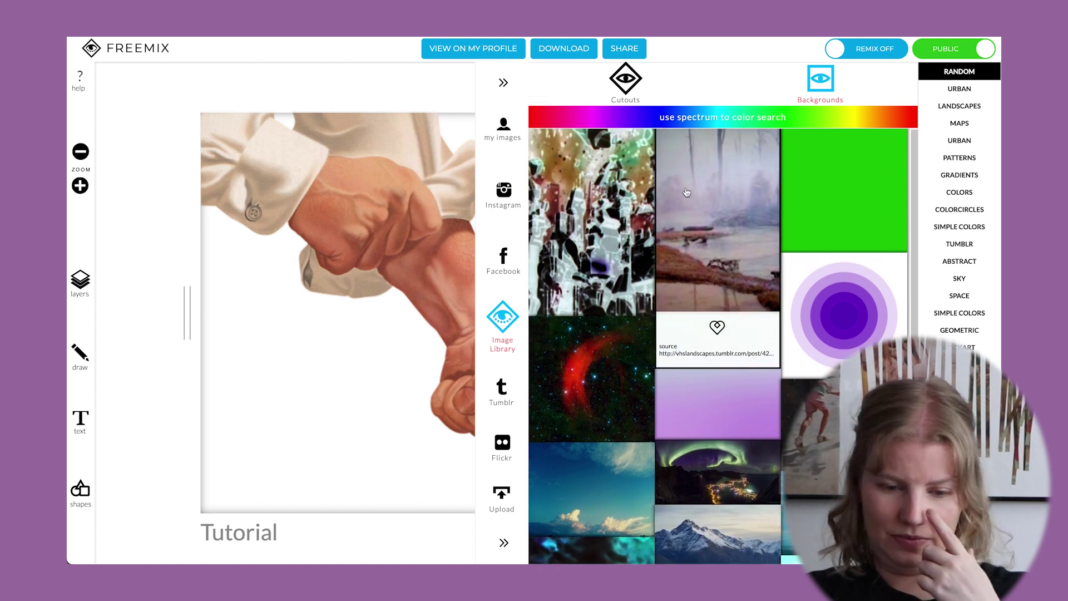
pyautogui.scroll(-5, 723, 212)
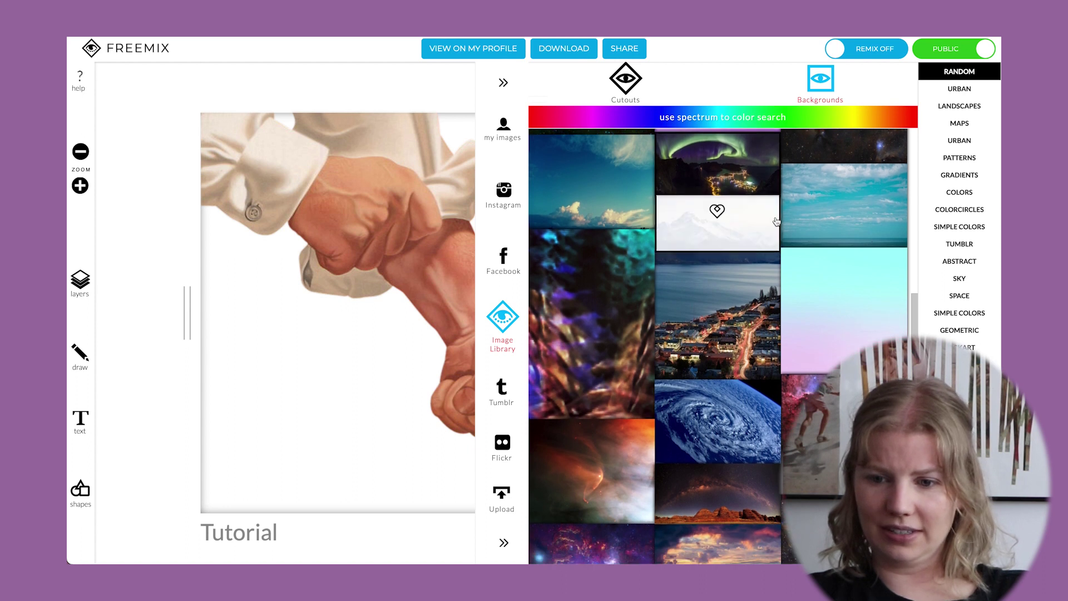
pyautogui.scroll(5, 795, 206)
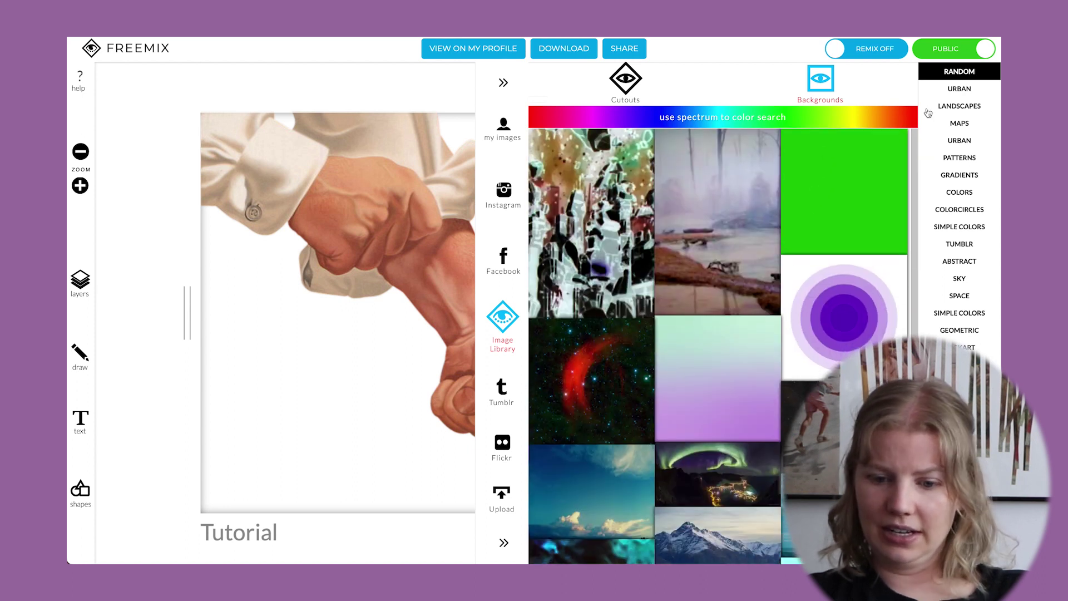
pyautogui.scroll(-6, 839, 255)
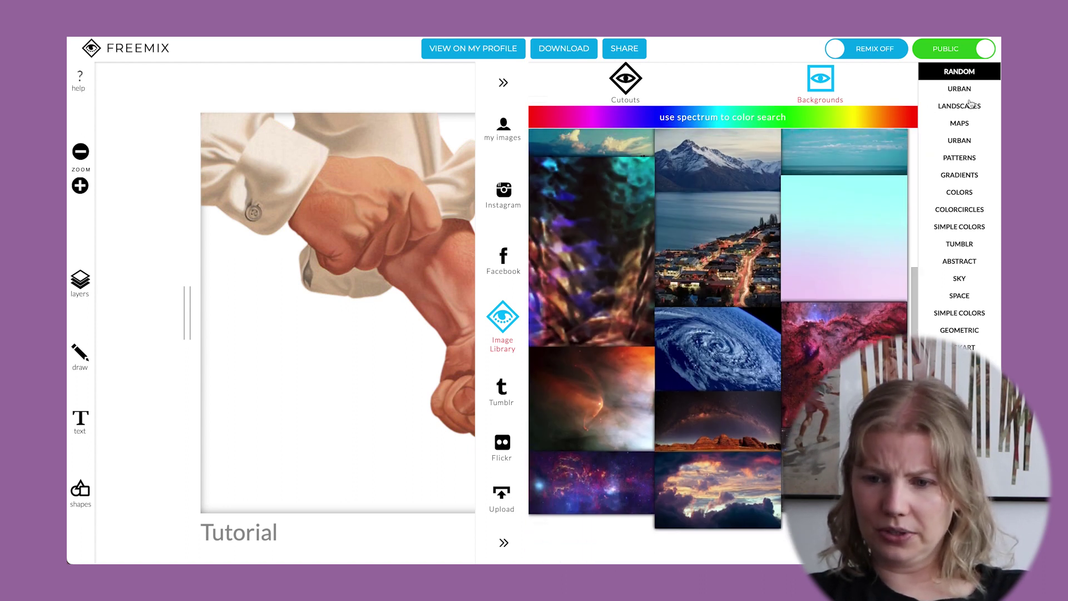
# Add the dark twisted-tree forest from the Landscapes backgrounds and position it to fill the canvas behind the arms
pyautogui.click(971, 108)
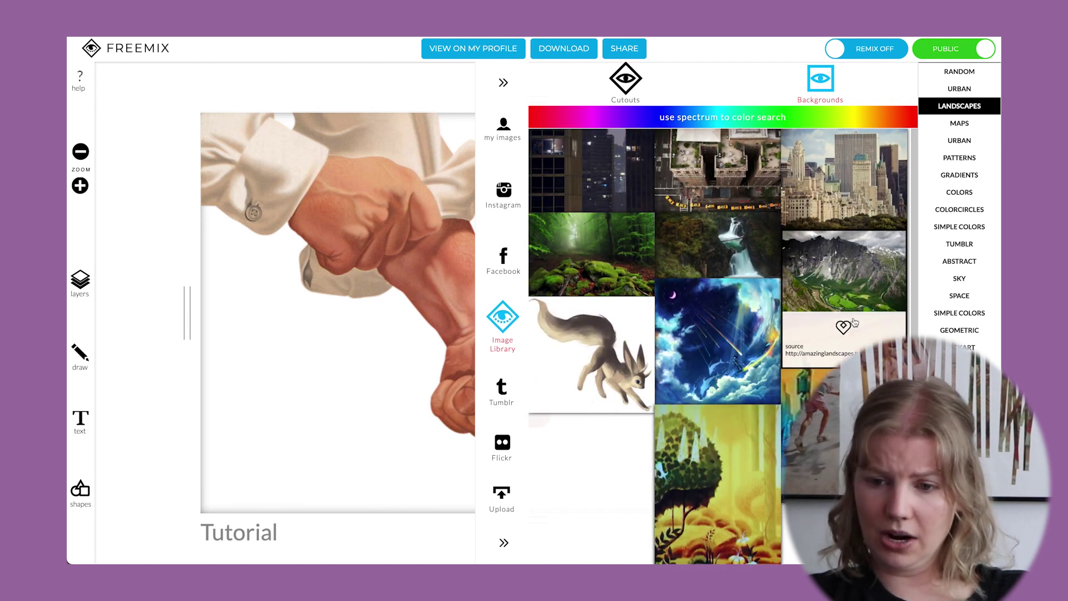
pyautogui.scroll(-1, 851, 301)
pyautogui.scroll(-4, 846, 339)
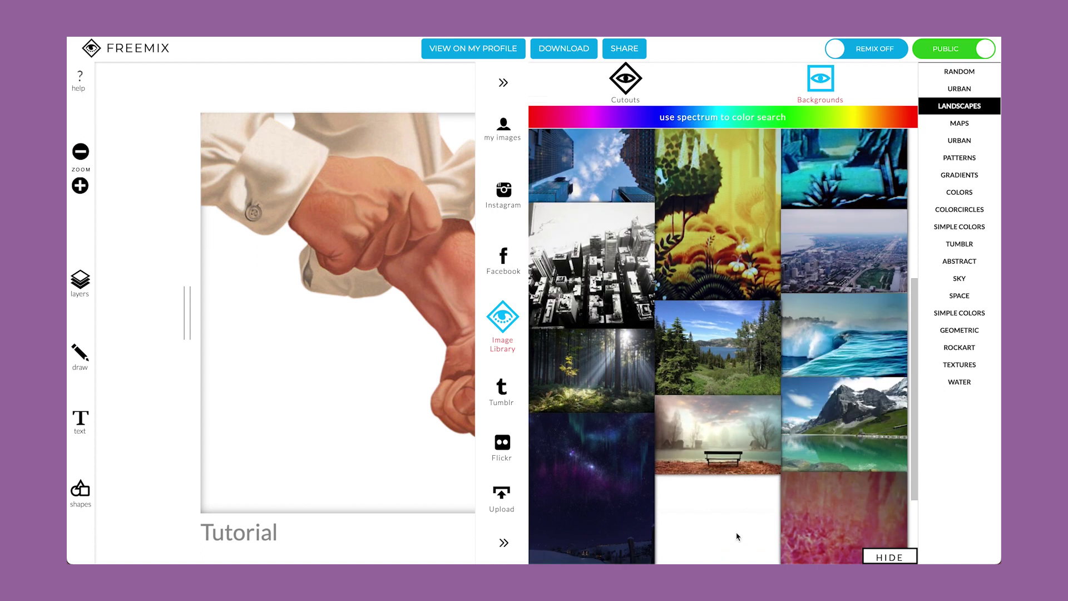
pyautogui.scroll(-1, 737, 537)
pyautogui.scroll(-2, 735, 407)
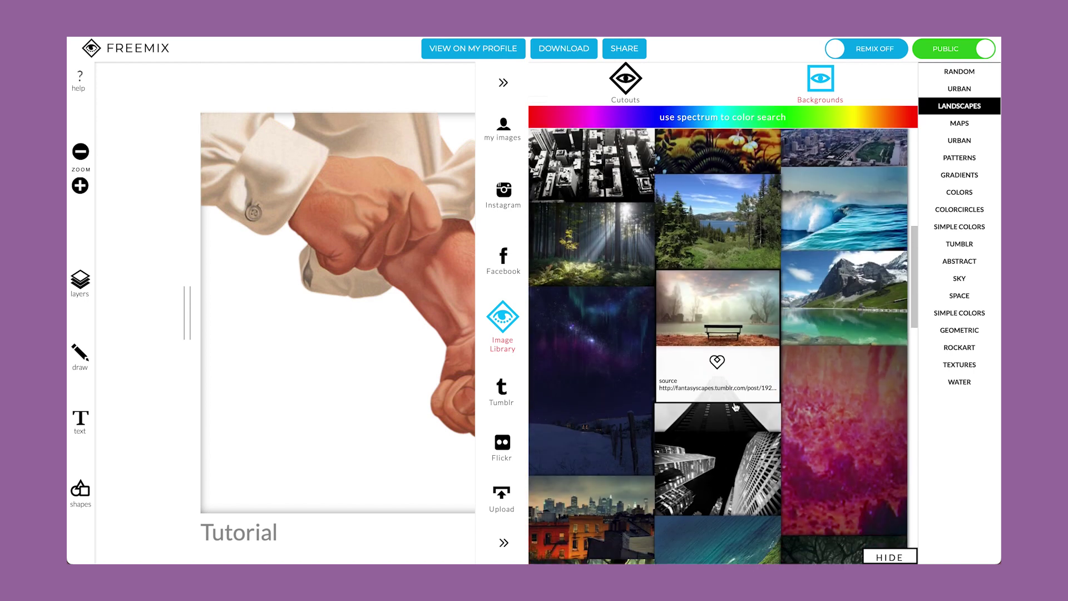
pyautogui.scroll(-7, 736, 408)
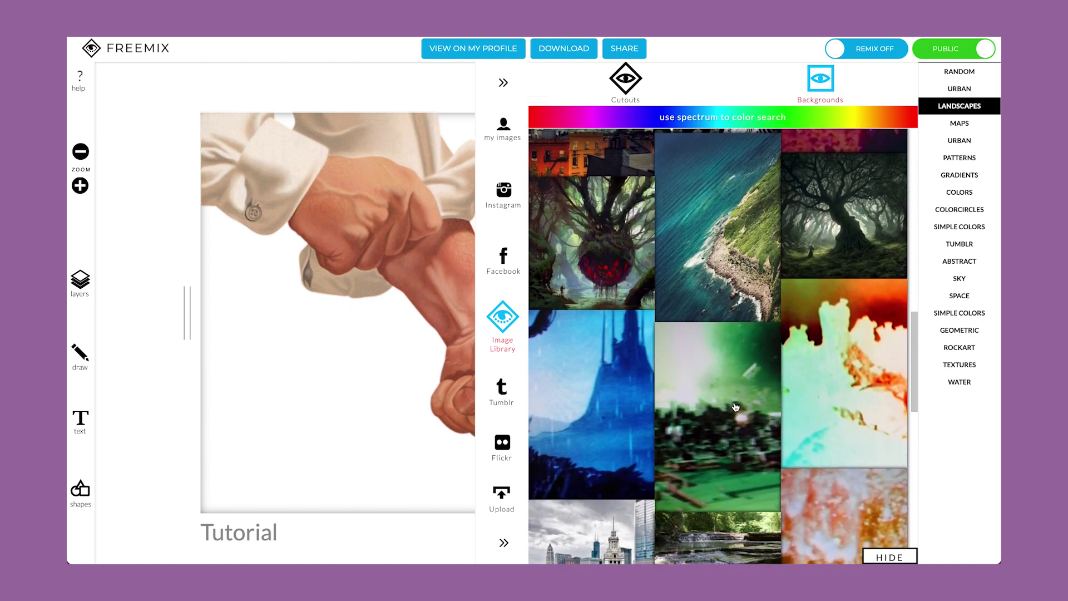
pyautogui.click(840, 222)
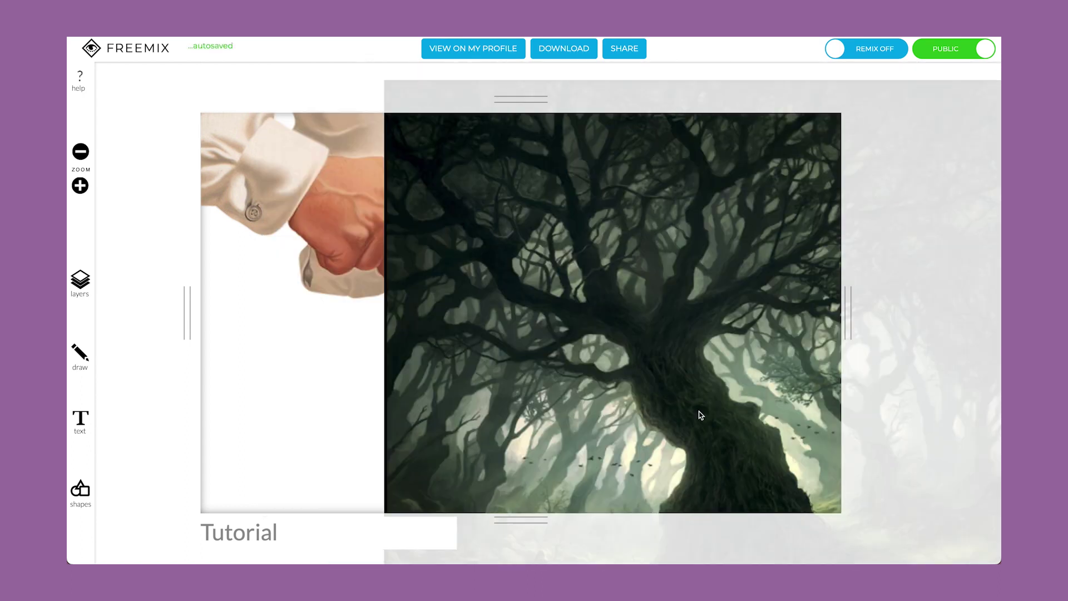
pyautogui.moveTo(669, 325); pyautogui.dragTo(500, 278)
pyautogui.moveTo(653, 243); pyautogui.dragTo(649, 189)
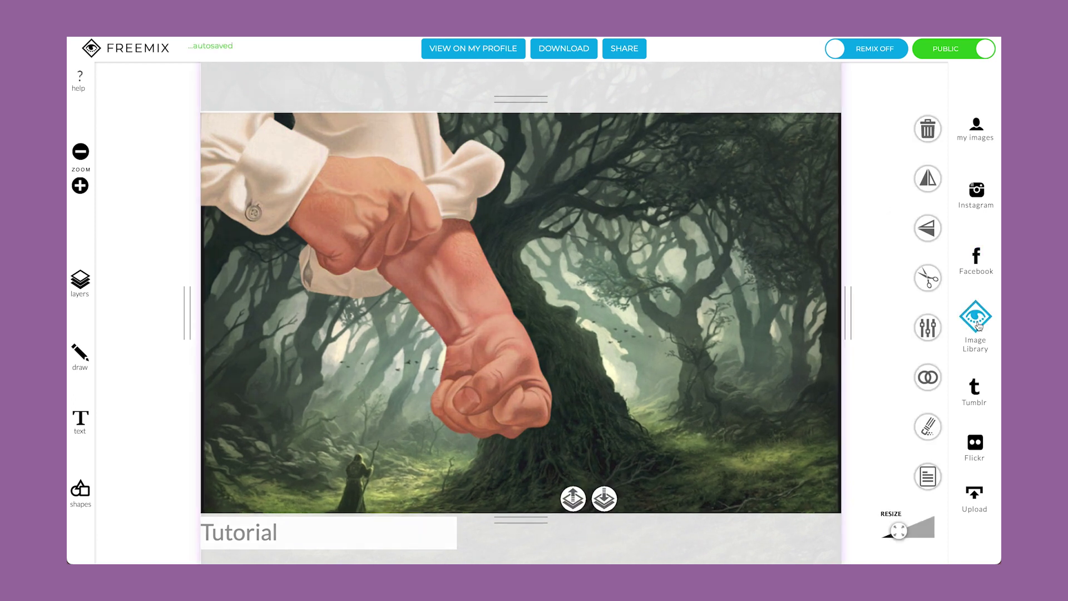
# Add the desert dunes image from the Landscapes backgrounds and position it over the forest, behind the arms
pyautogui.click(976, 320)
pyautogui.scroll(-7, 718, 501)
pyautogui.scroll(1, 770, 332)
pyautogui.scroll(-4, 770, 333)
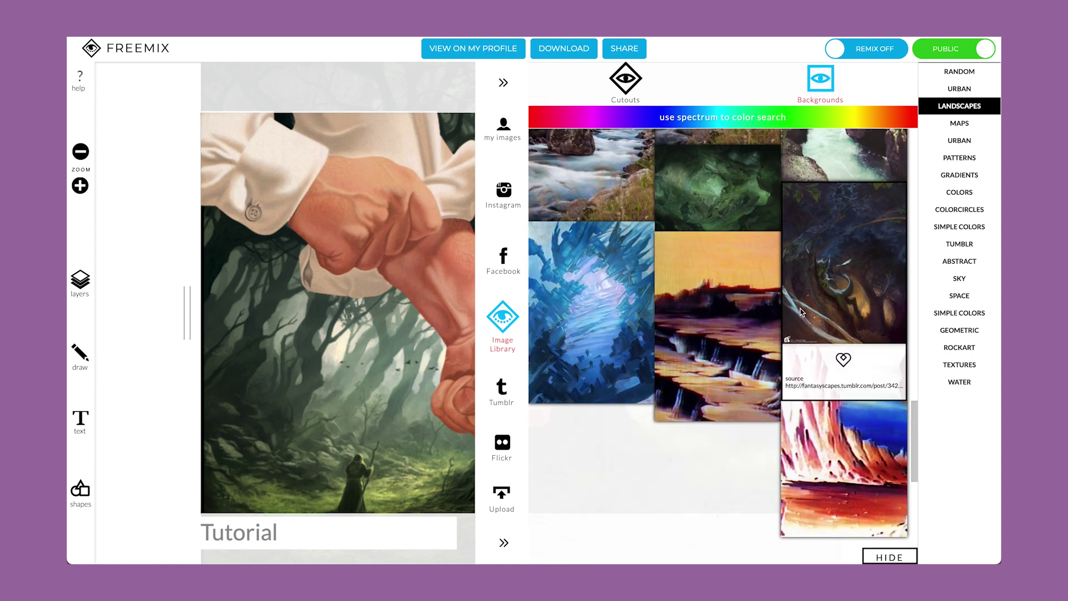
pyautogui.scroll(-4, 800, 313)
pyautogui.scroll(-2, 800, 314)
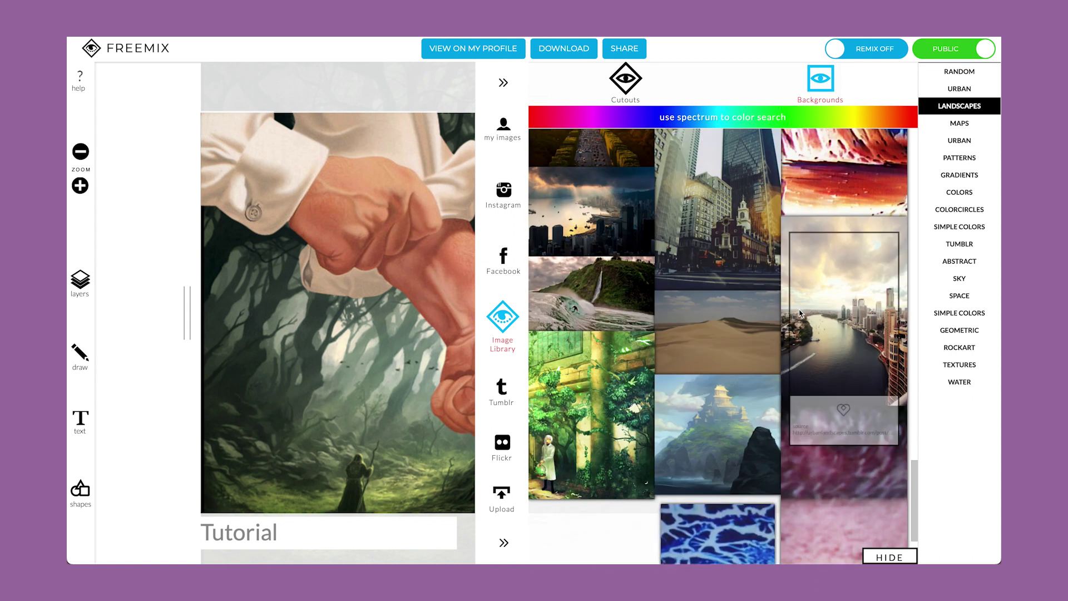
pyautogui.click(712, 331)
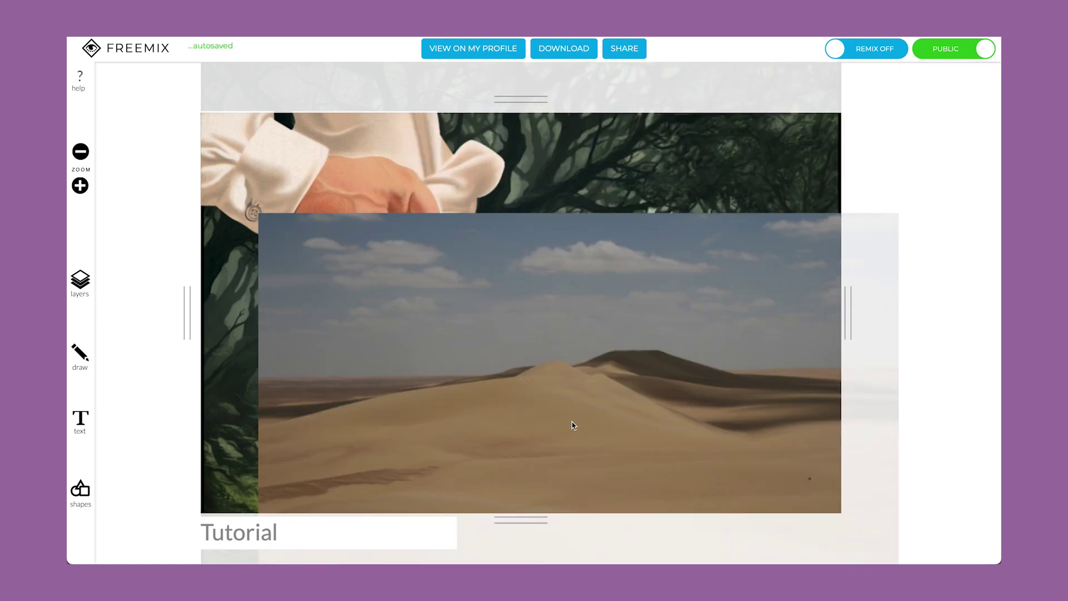
pyautogui.moveTo(622, 379); pyautogui.dragTo(574, 272)
pyautogui.moveTo(780, 266)
pyautogui.mouseDown()
pyautogui.moveTo(728, 427)
pyautogui.moveTo(782, 261)
pyautogui.mouseUp()
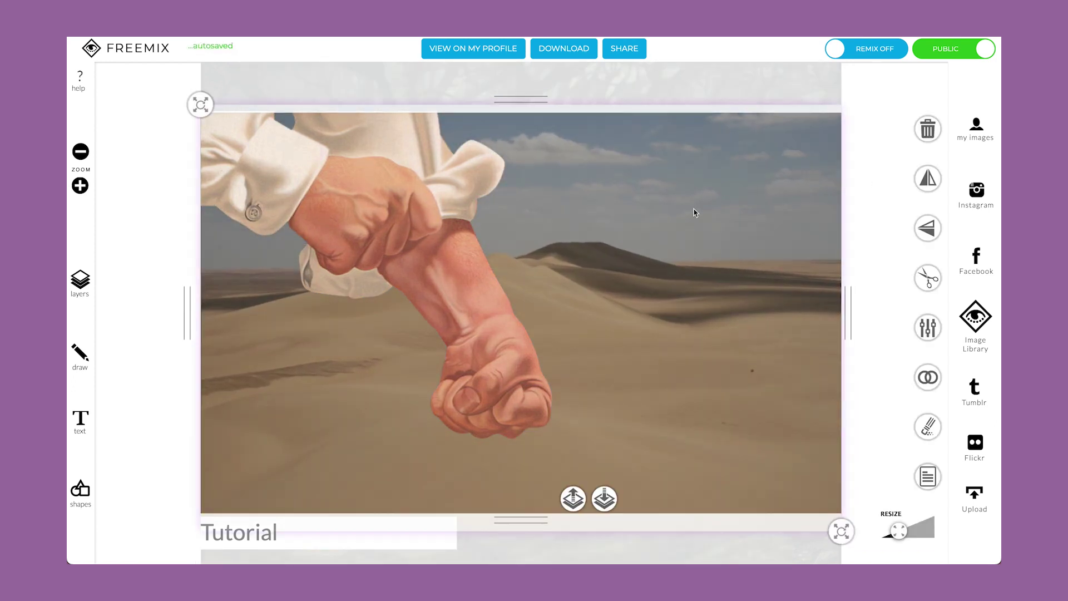
# Scale the desert image down and reposition it inside the canvas, with the forest showing around its edges
pyautogui.moveTo(640, 247); pyautogui.dragTo(632, 228)
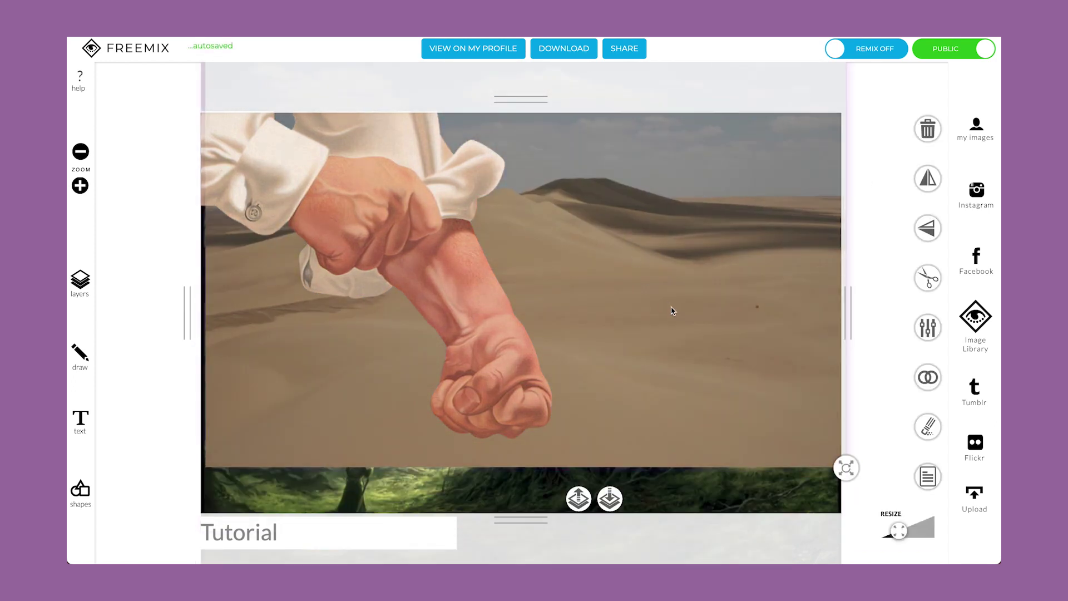
pyautogui.moveTo(849, 463); pyautogui.dragTo(731, 392)
pyautogui.moveTo(619, 242); pyautogui.dragTo(675, 274)
pyautogui.moveTo(375, 156); pyautogui.dragTo(343, 130)
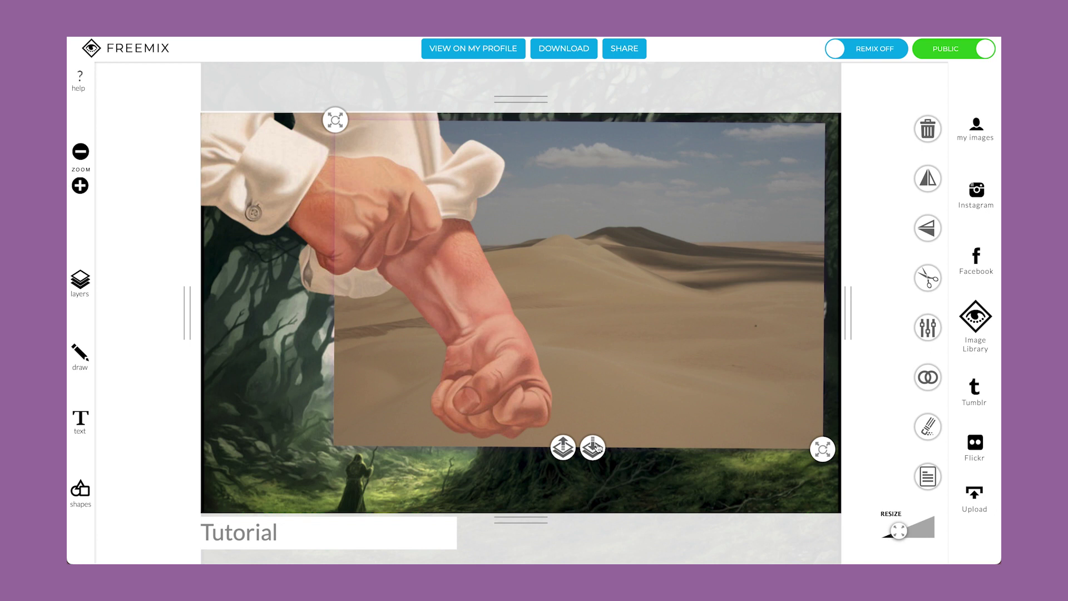
# Enlarge and reposition the desert image until it covers the whole canvas behind the arms
pyautogui.moveTo(694, 321); pyautogui.dragTo(568, 299)
pyautogui.moveTo(686, 443); pyautogui.dragTo(847, 531)
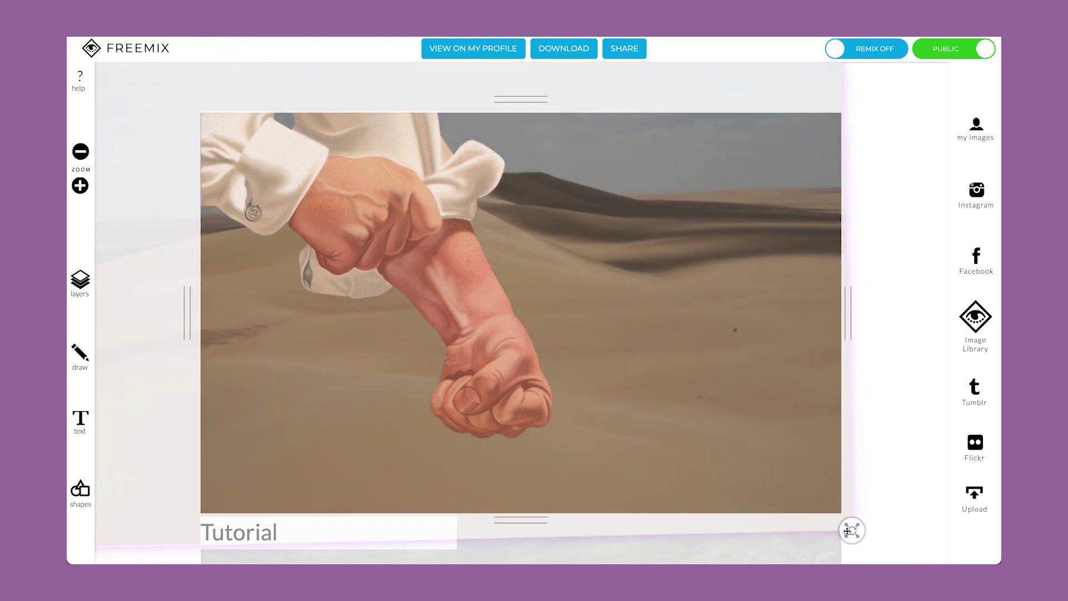
pyautogui.moveTo(780, 498); pyautogui.dragTo(774, 428)
pyautogui.moveTo(711, 295); pyautogui.dragTo(727, 352)
pyautogui.moveTo(794, 493); pyautogui.dragTo(843, 529)
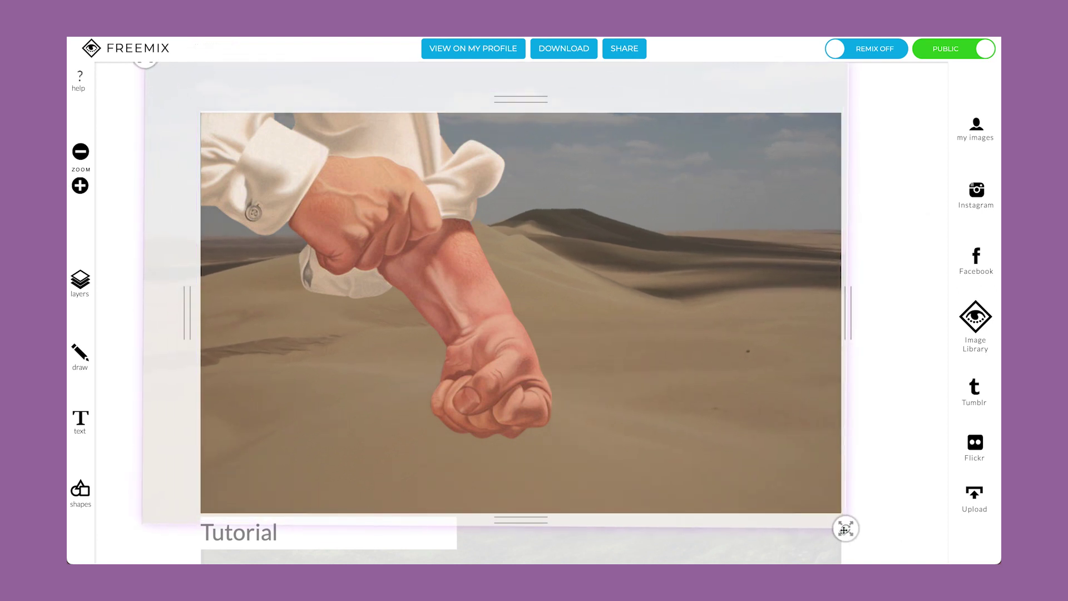
pyautogui.click(722, 306)
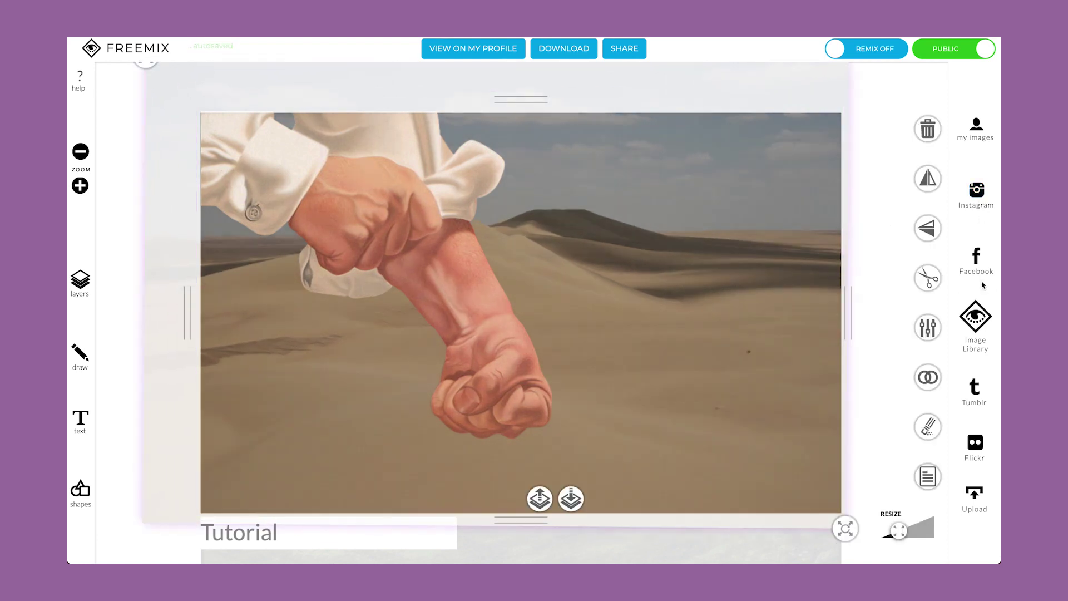
# Add the red-striped zebra from the random cutouts in the Image Library
pyautogui.click(982, 328)
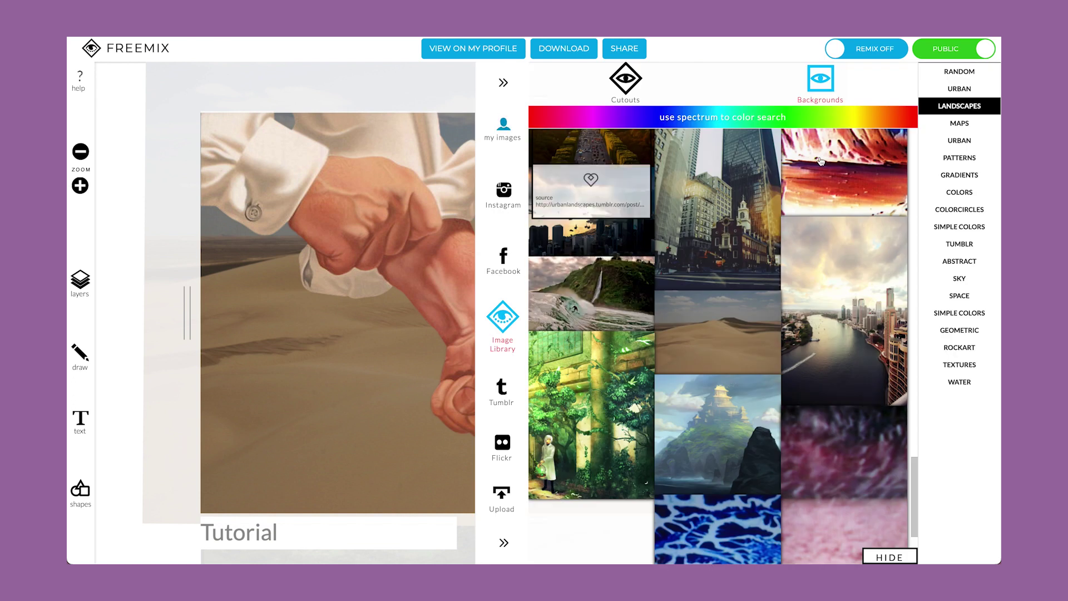
pyautogui.click(626, 80)
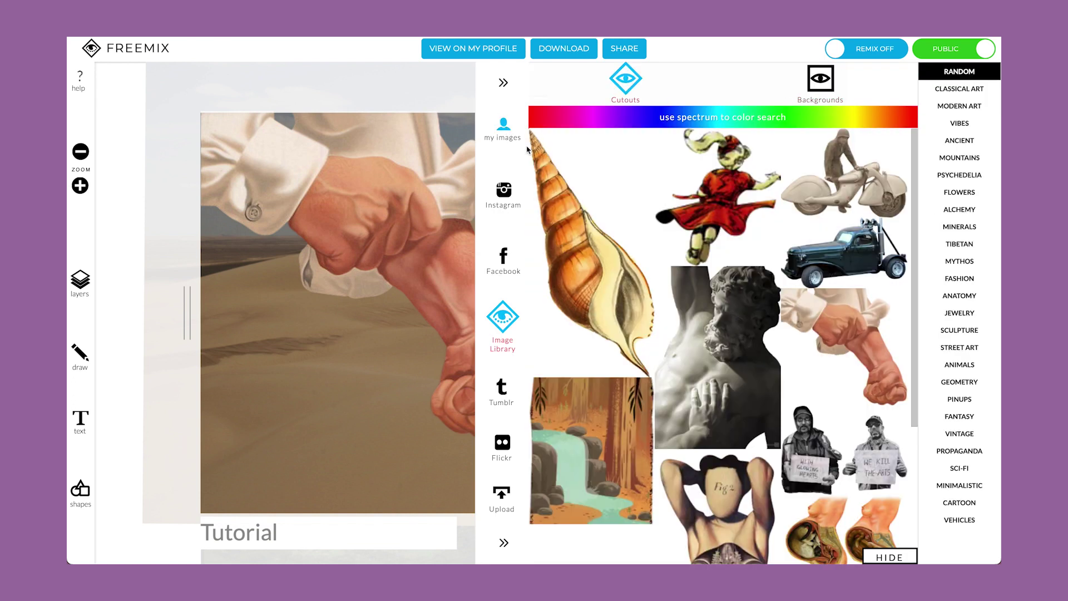
pyautogui.scroll(-3, 871, 269)
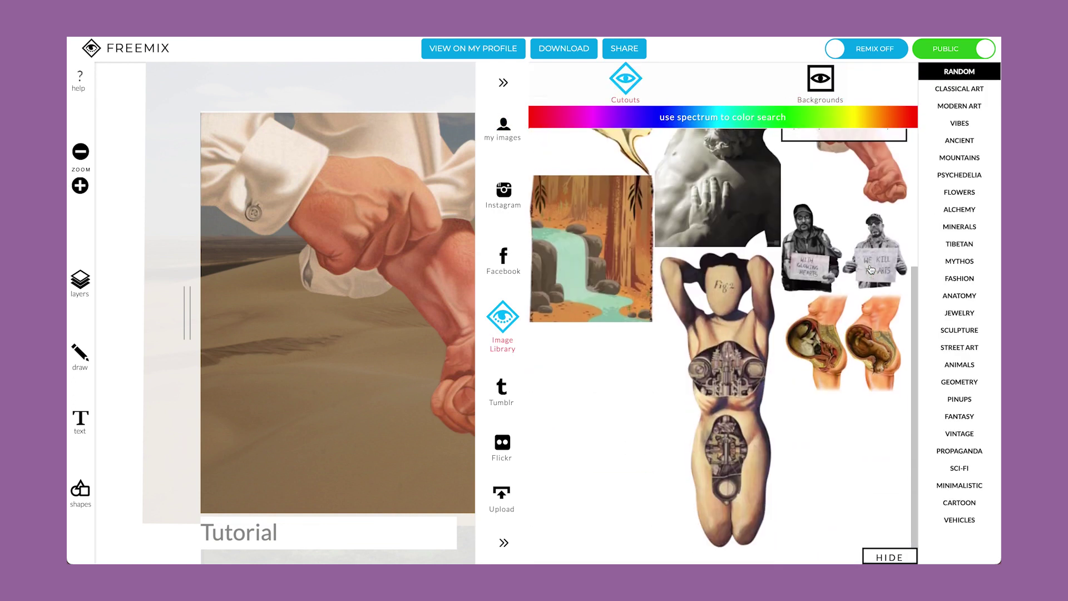
pyautogui.scroll(3, 719, 162)
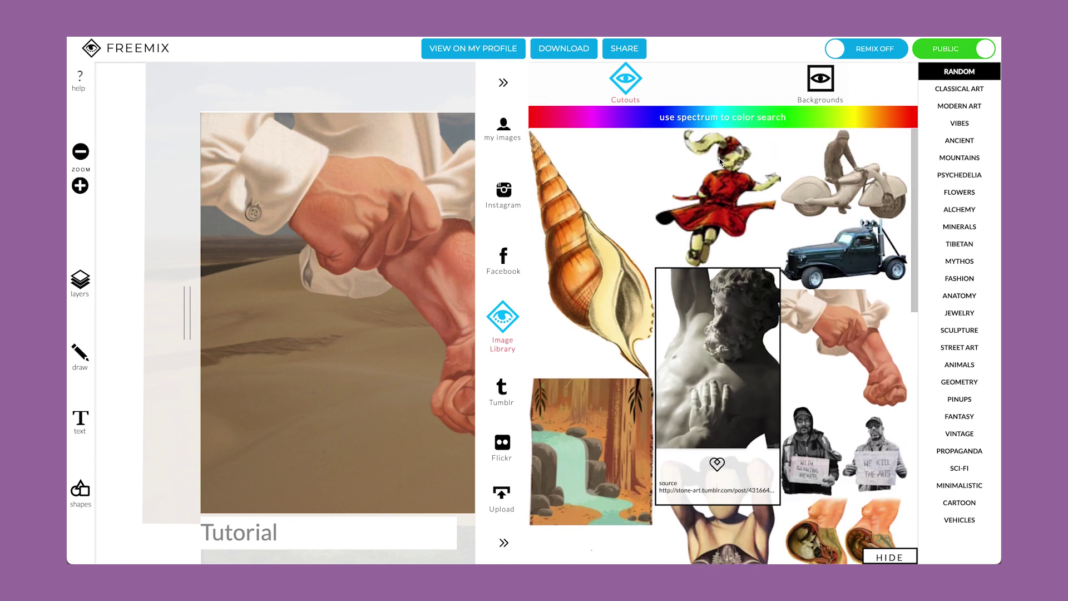
pyautogui.scroll(-5, 720, 162)
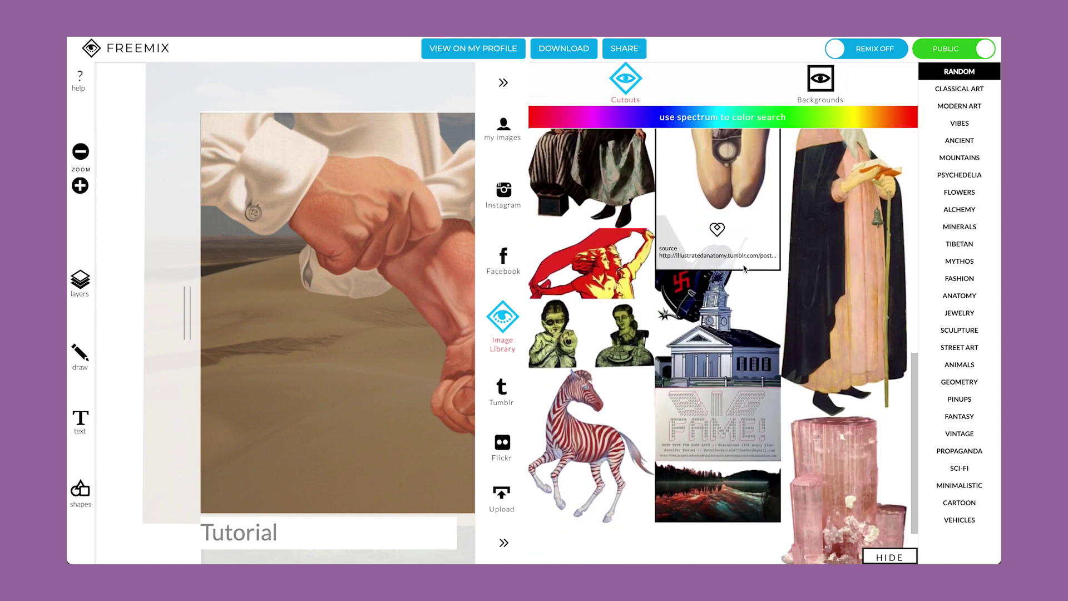
pyautogui.scroll(-10, 743, 268)
pyautogui.scroll(5, 744, 268)
pyautogui.click(600, 269)
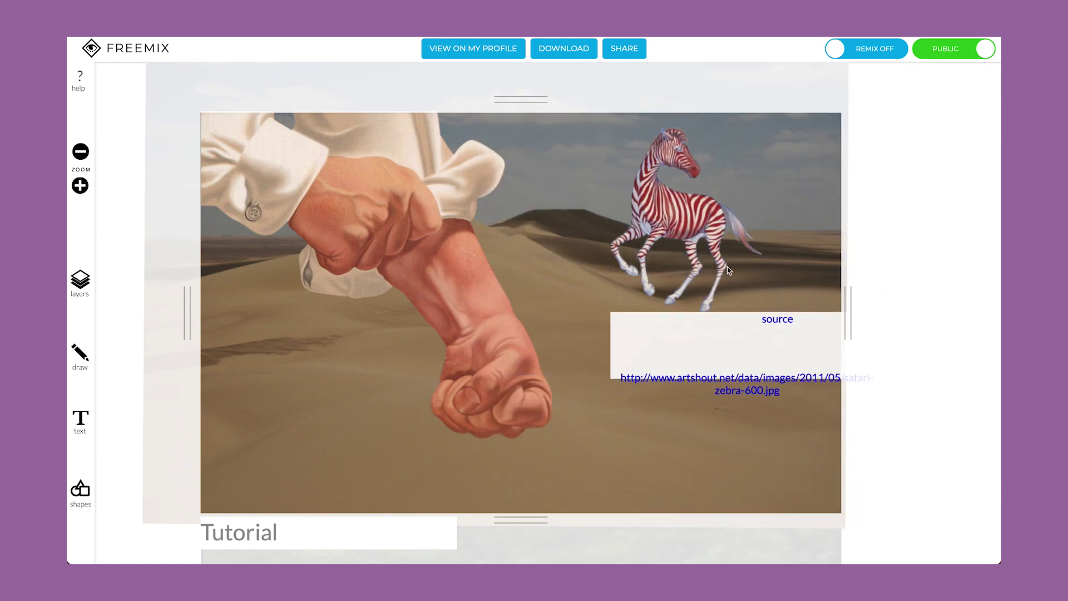
# Reposition and scale the zebra so it stands over the dunes on the right half of the canvas
pyautogui.click(729, 270)
pyautogui.moveTo(690, 159); pyautogui.dragTo(559, 162)
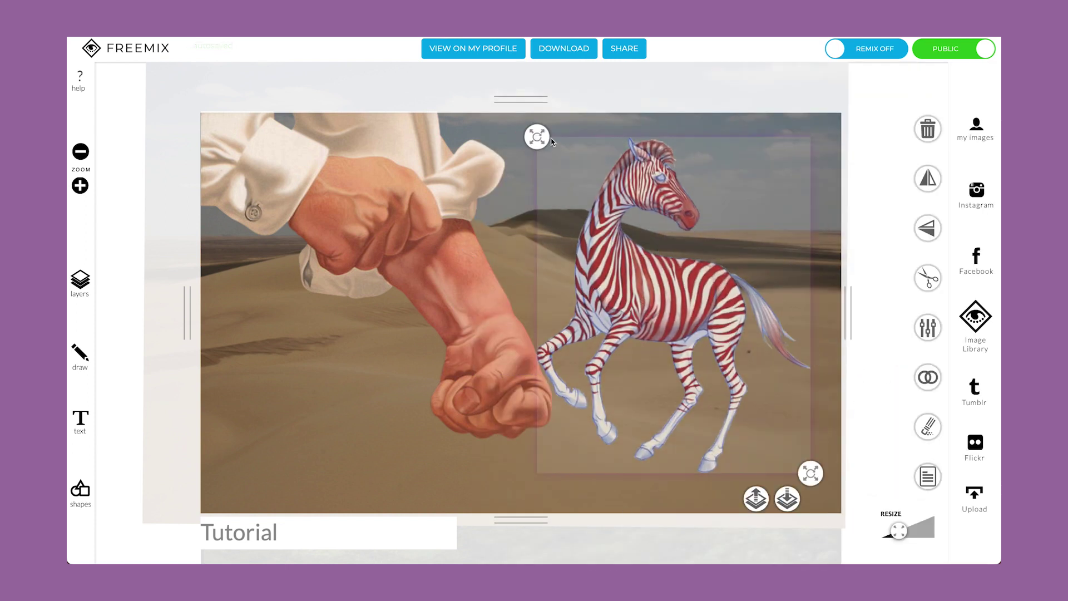
pyautogui.moveTo(540, 129); pyautogui.dragTo(591, 201)
# Reposition the desert image so it covers the whole canvas behind the arms and zebra
pyautogui.click(676, 228)
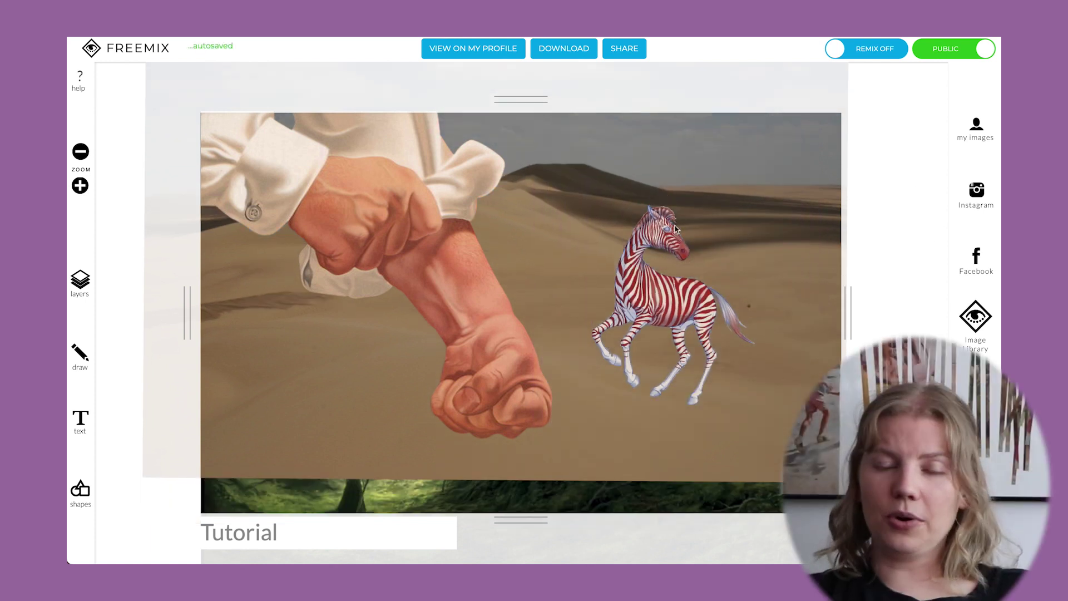
pyautogui.click(676, 228)
pyautogui.moveTo(592, 175); pyautogui.dragTo(611, 214)
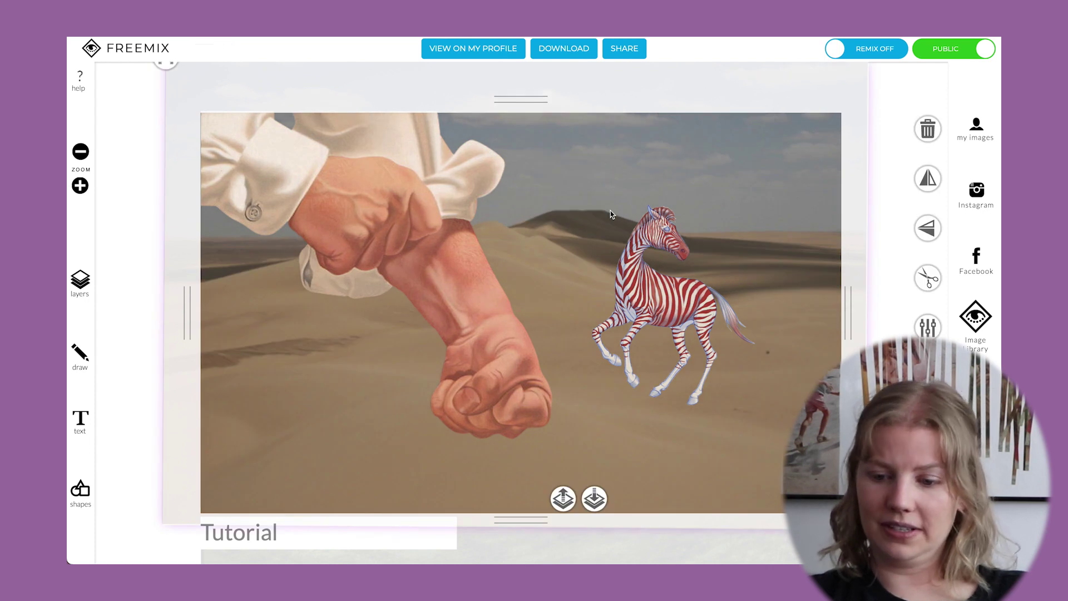
# Add the blue-grey etched hands from the random cutouts in the Image Library
pyautogui.click(975, 318)
pyautogui.scroll(-15, 753, 268)
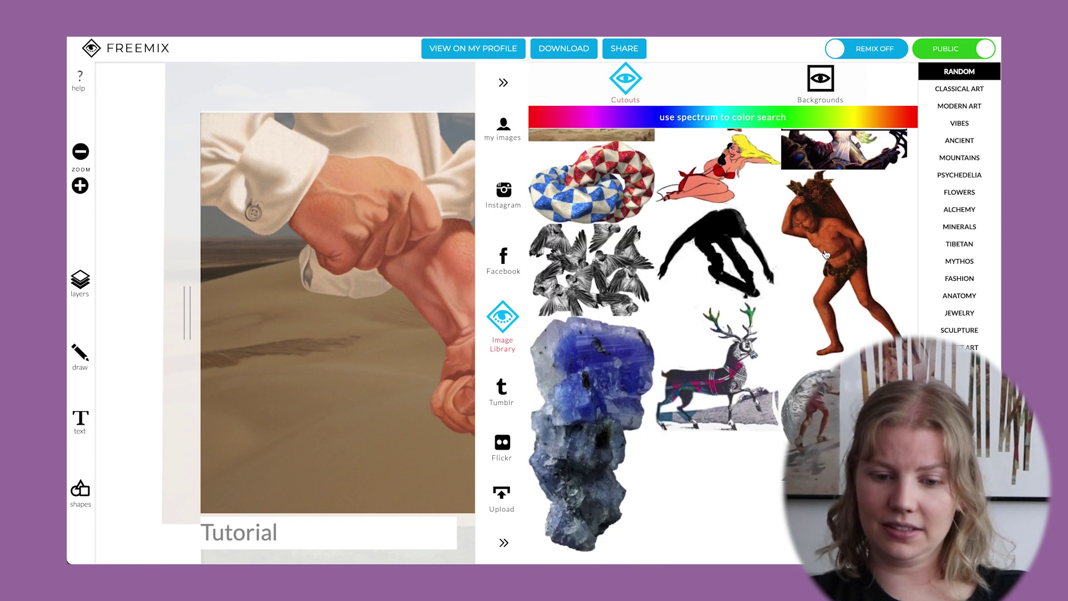
pyautogui.scroll(-5, 764, 349)
pyautogui.scroll(-7, 763, 349)
pyautogui.scroll(-5, 764, 350)
pyautogui.scroll(6, 764, 349)
pyautogui.click(862, 370)
# Scale down the etched hands, tilt them slightly and place them in the canvas's lower right corner
pyautogui.moveTo(862, 370); pyautogui.dragTo(720, 405)
pyautogui.moveTo(500, 191); pyautogui.dragTo(623, 440)
pyautogui.moveTo(697, 413); pyautogui.dragTo(749, 458)
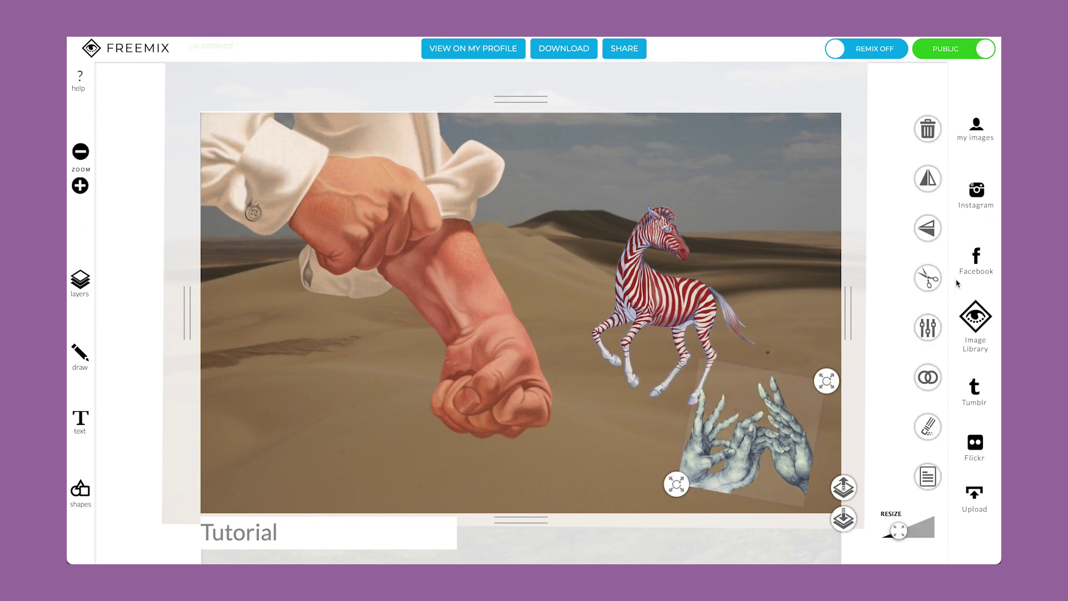
# Add the camel cutout with the fence and dining table, enlarge it and place it at the canvas's lower left
pyautogui.click(976, 317)
pyautogui.scroll(-6, 782, 321)
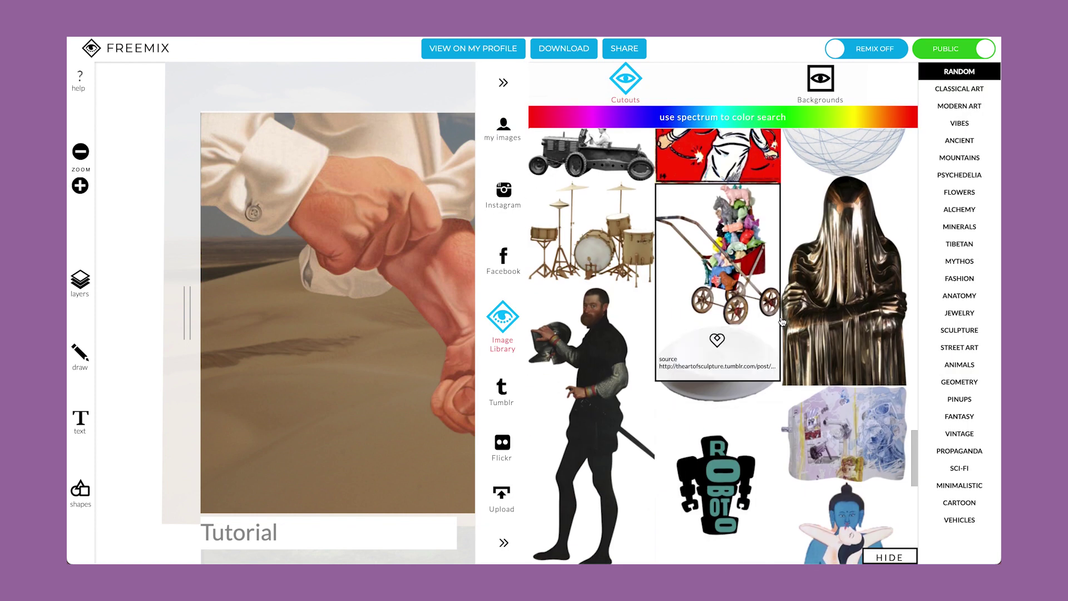
pyautogui.scroll(-10, 782, 321)
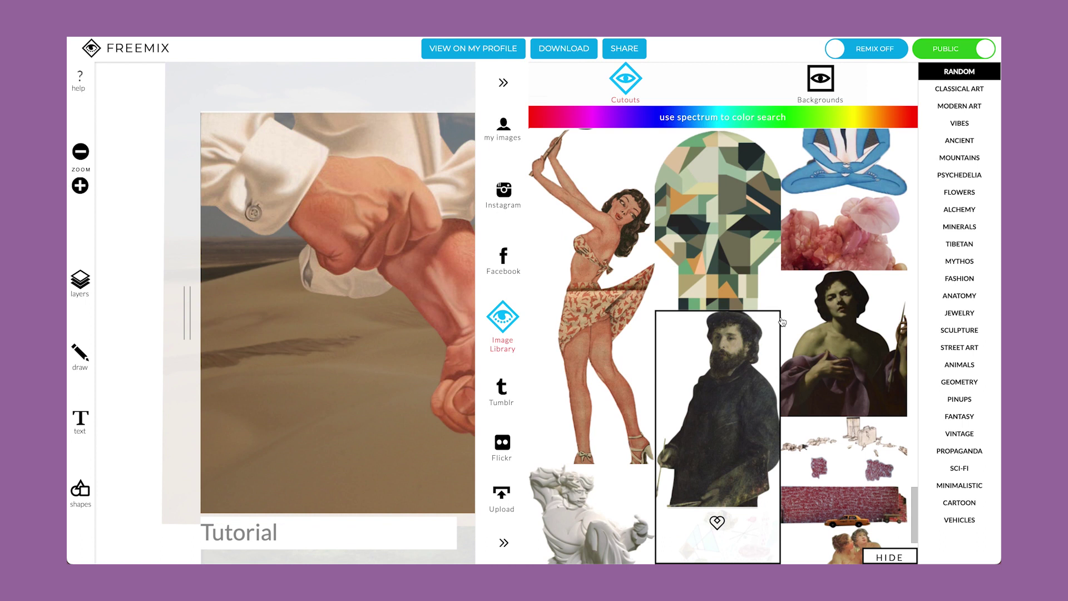
pyautogui.scroll(-3, 840, 468)
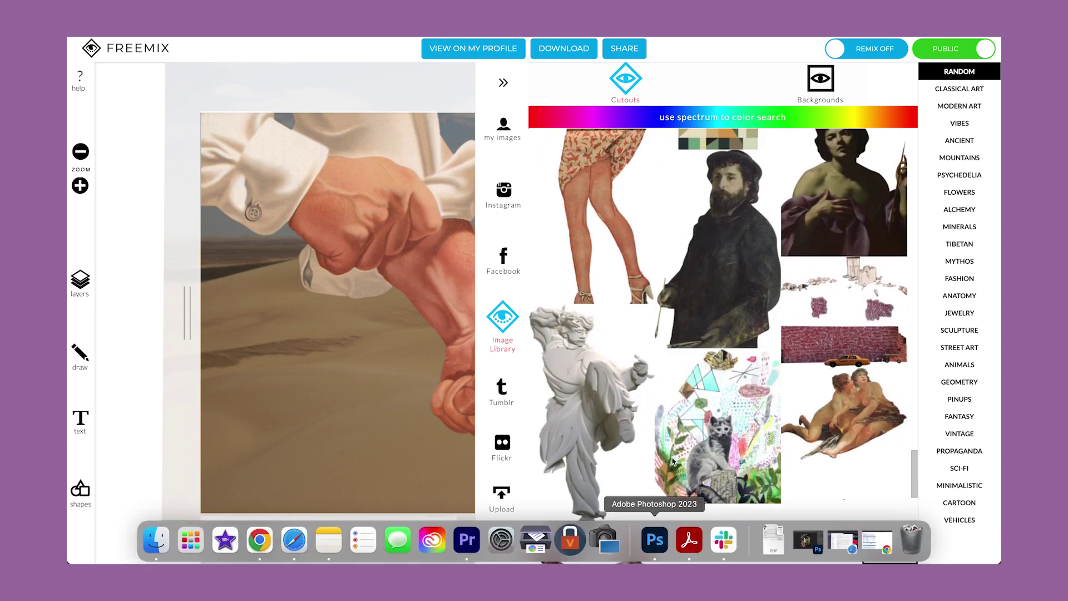
pyautogui.scroll(-3, 702, 381)
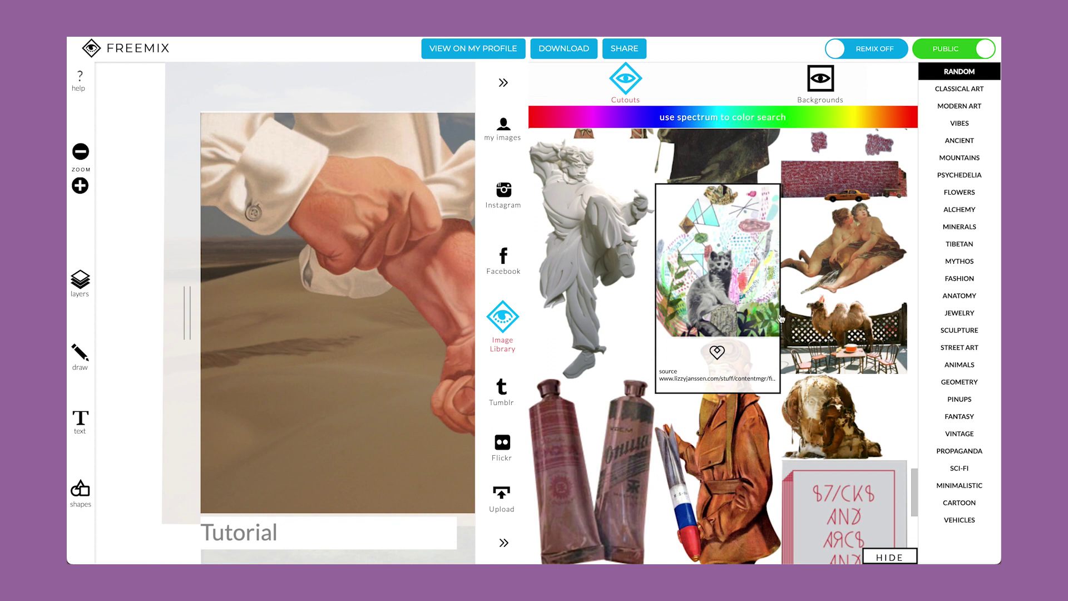
pyautogui.click(871, 339)
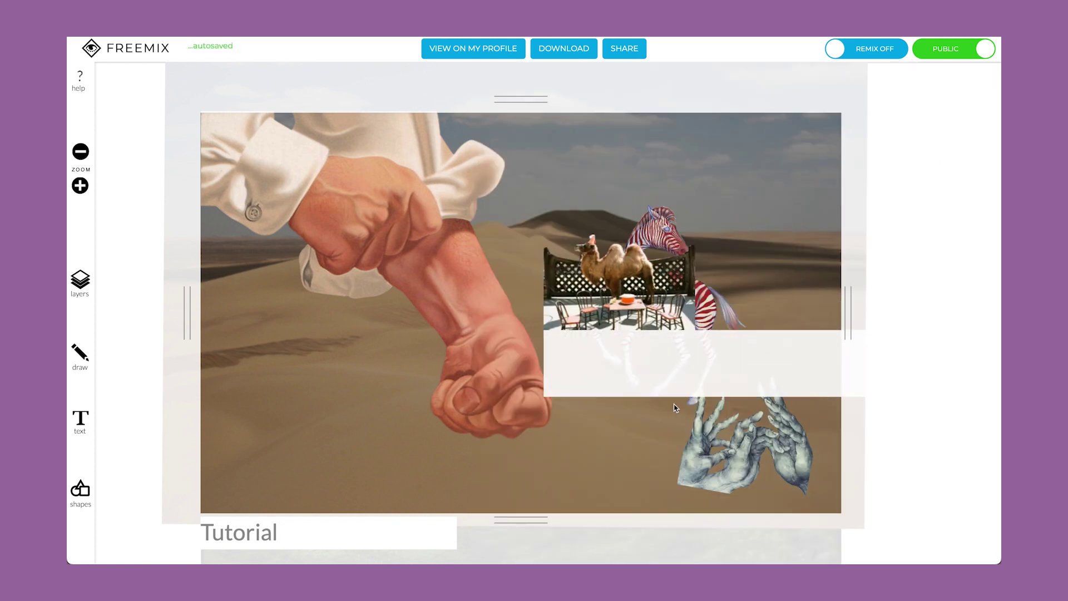
pyautogui.moveTo(446, 271); pyautogui.dragTo(527, 324)
pyautogui.moveTo(656, 359); pyautogui.dragTo(325, 351)
# Add the stormy sea cutout with sailing ships and enlarge it to span the lower part of the canvas
pyautogui.click(971, 307)
pyautogui.scroll(-10, 734, 350)
pyautogui.scroll(-7, 736, 354)
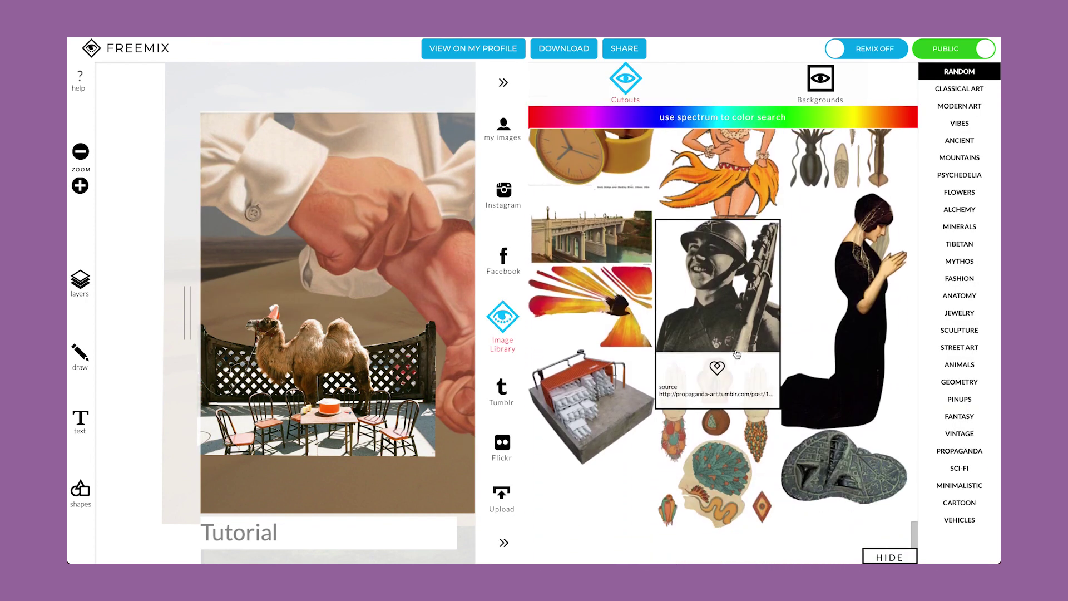
pyautogui.scroll(-6, 766, 361)
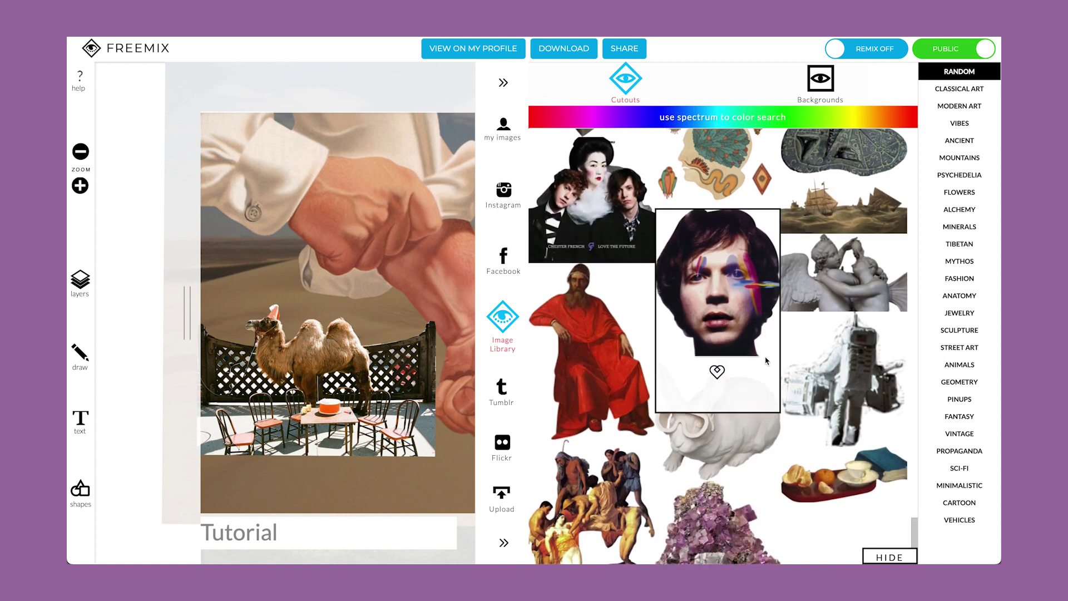
pyautogui.click(844, 221)
pyautogui.moveTo(410, 396); pyautogui.dragTo(269, 369)
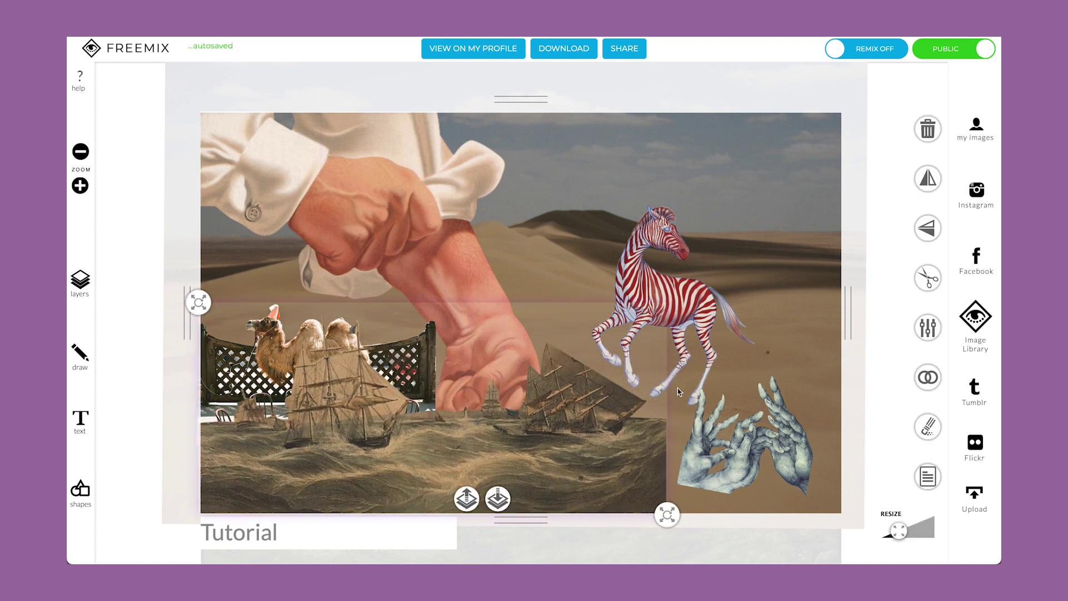
pyautogui.moveTo(669, 517); pyautogui.dragTo(758, 558)
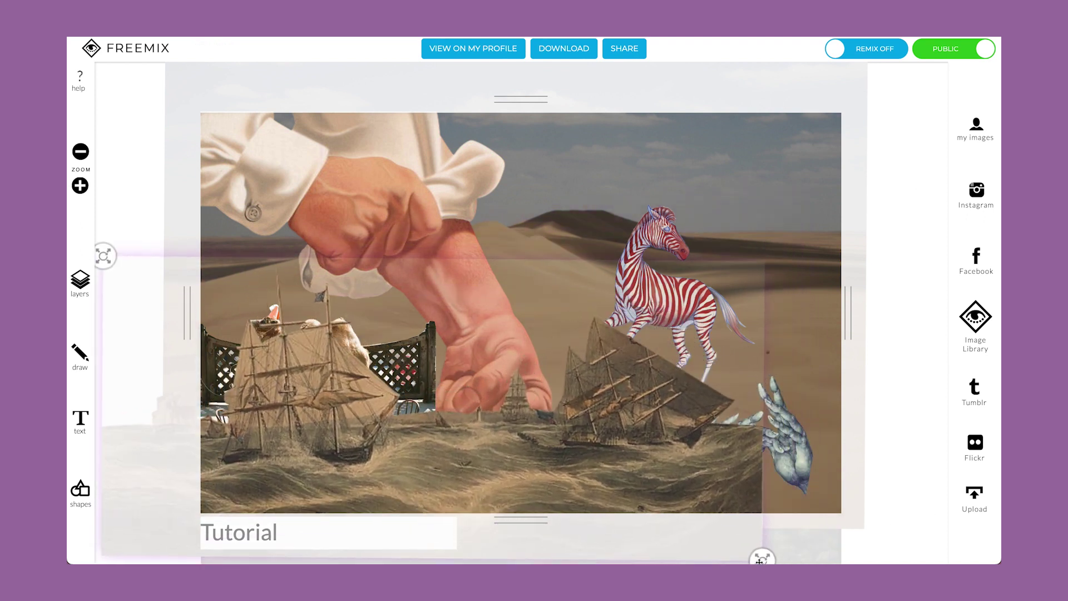
pyautogui.moveTo(643, 466); pyautogui.dragTo(728, 452)
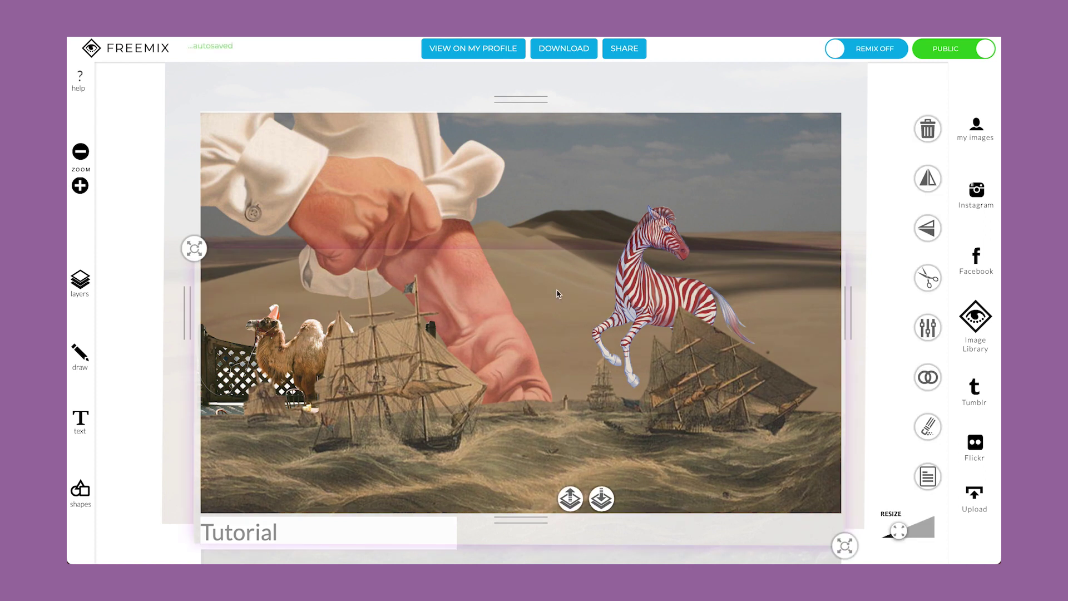
# Bring the arms cutout in front of the ships and nudge the sea image slightly
pyautogui.click(439, 218)
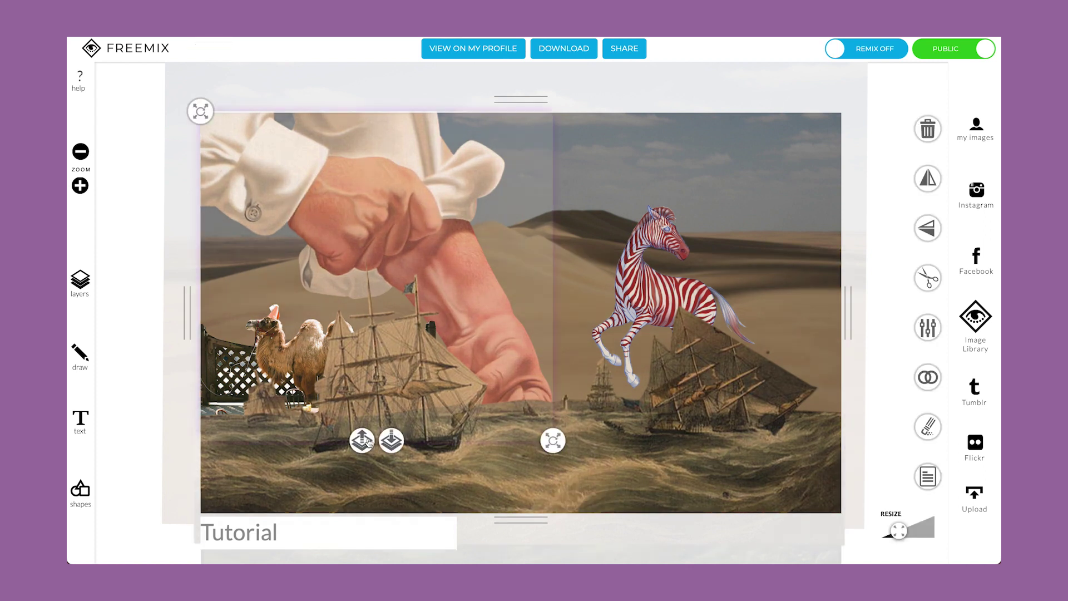
pyautogui.click(356, 447)
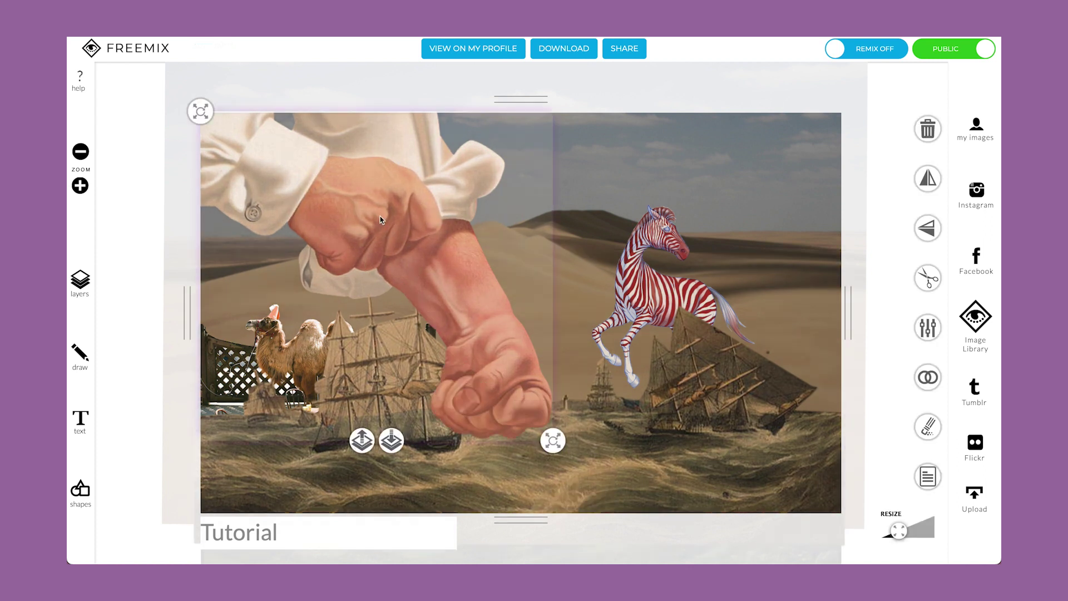
pyautogui.moveTo(668, 476)
pyautogui.mouseDown()
pyautogui.moveTo(621, 470)
pyautogui.moveTo(669, 477)
pyautogui.mouseUp()
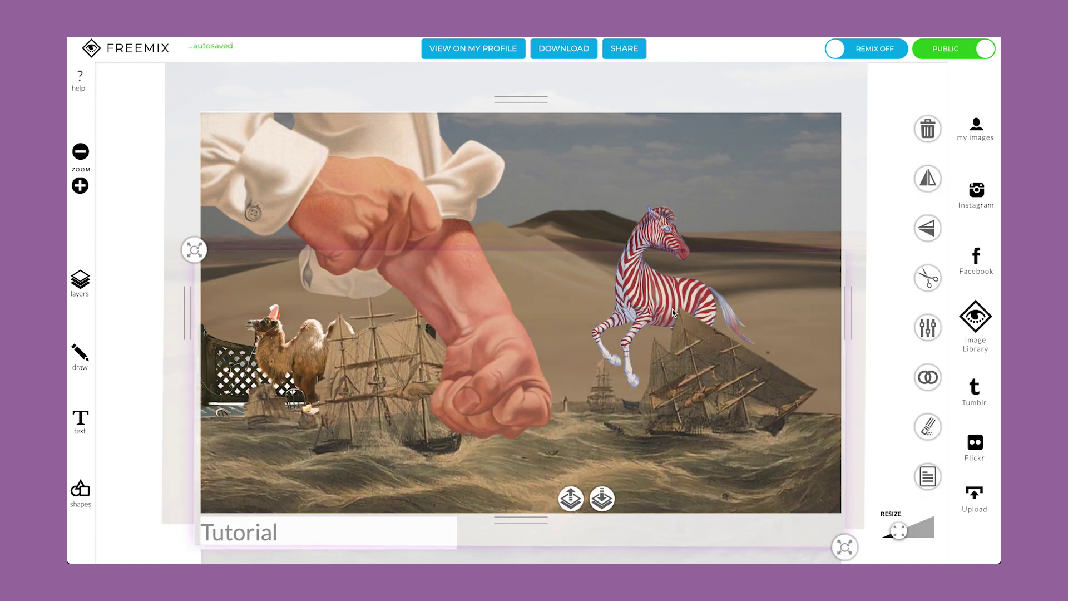
# Move the camel and zebra cutouts off the canvas, beyond its right edge
pyautogui.click(702, 224)
pyautogui.click(687, 225)
pyautogui.click(264, 339)
pyautogui.moveTo(264, 340); pyautogui.dragTo(578, 164)
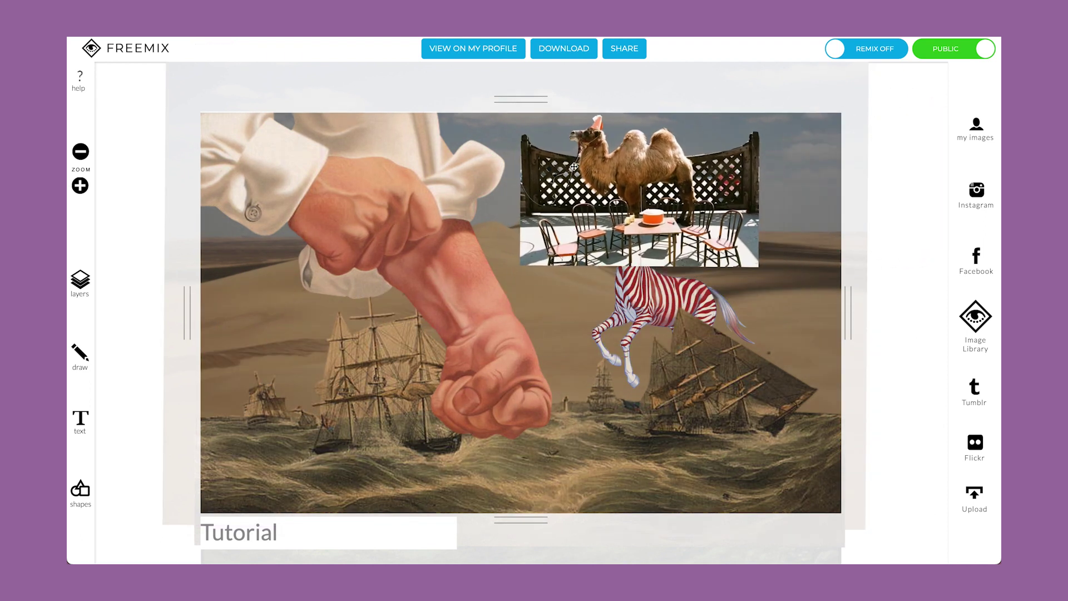
pyautogui.moveTo(623, 293); pyautogui.dragTo(622, 186)
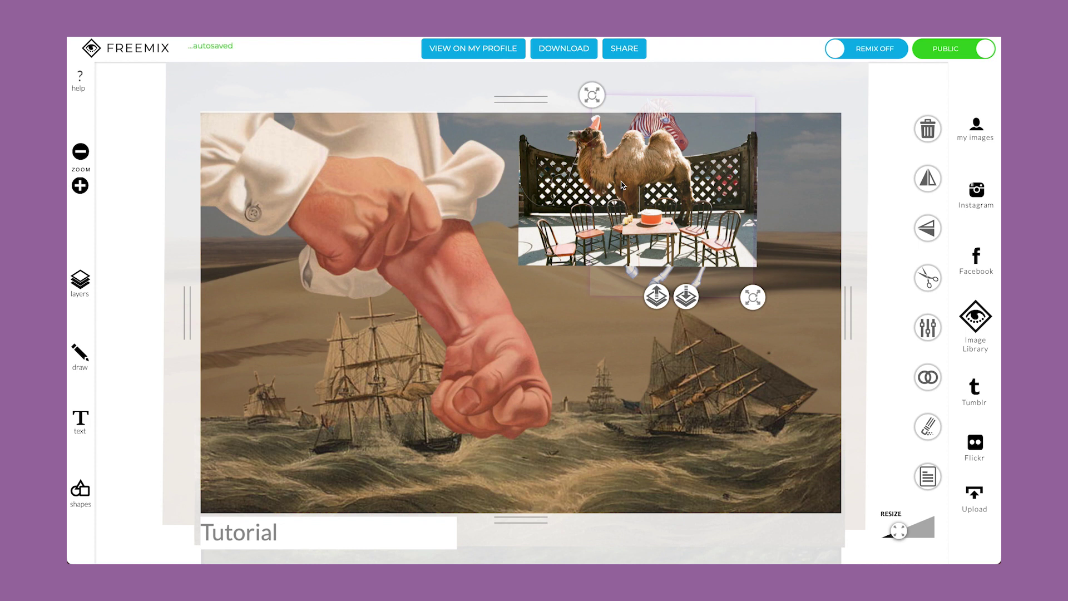
pyautogui.click(624, 181)
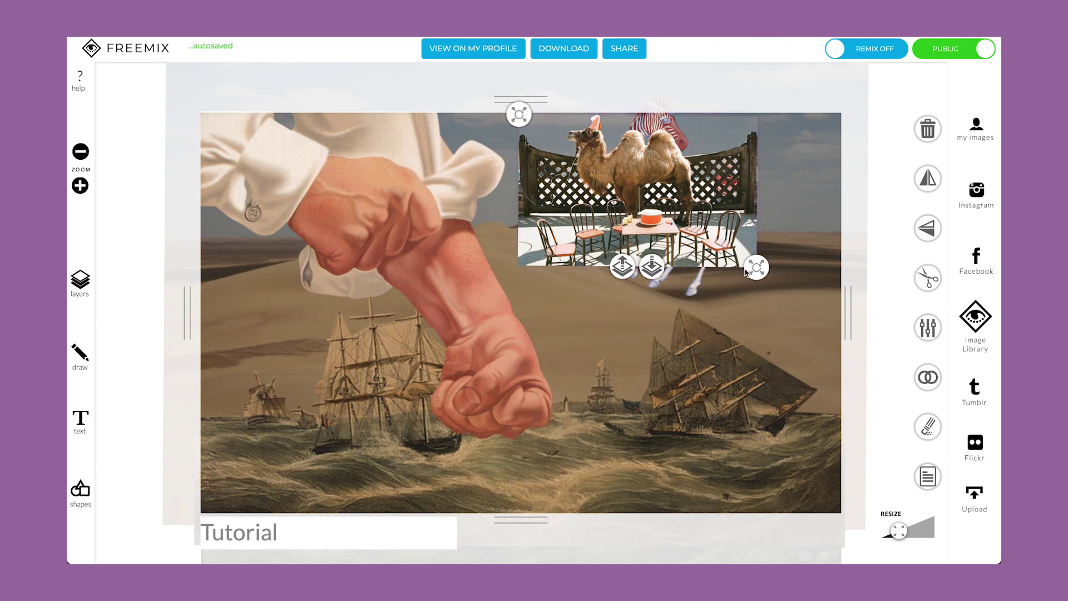
pyautogui.moveTo(594, 178); pyautogui.dragTo(862, 167)
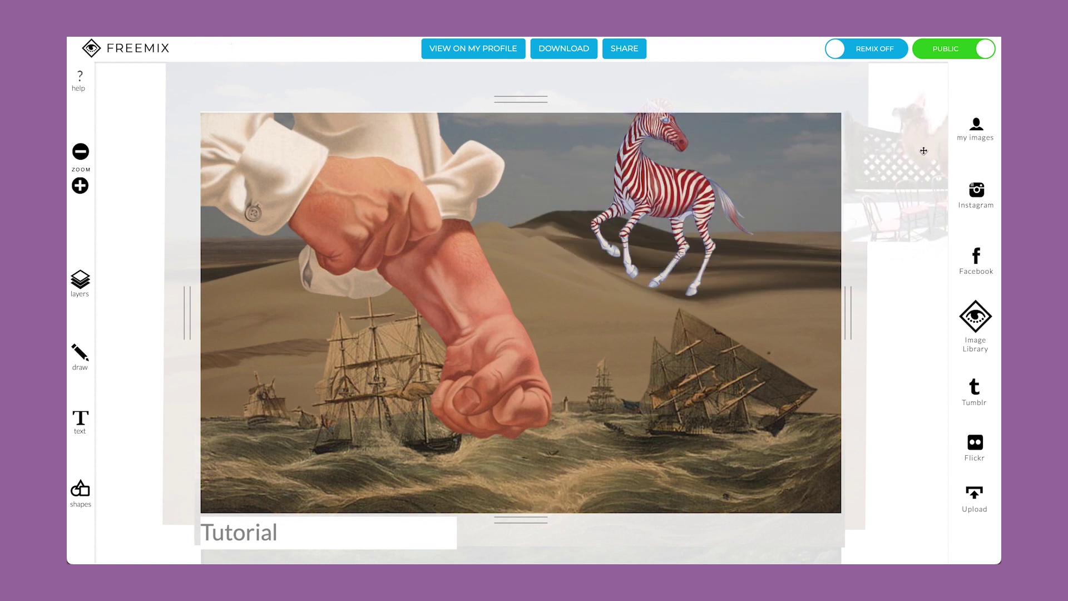
pyautogui.moveTo(650, 185); pyautogui.dragTo(908, 278)
pyautogui.click(907, 278)
pyautogui.moveTo(887, 161); pyautogui.dragTo(872, 136)
# Shift the sea image up, move the etched hands off the canvas's right edge and return the sea to the canvas's lower part
pyautogui.moveTo(709, 443); pyautogui.dragTo(711, 295)
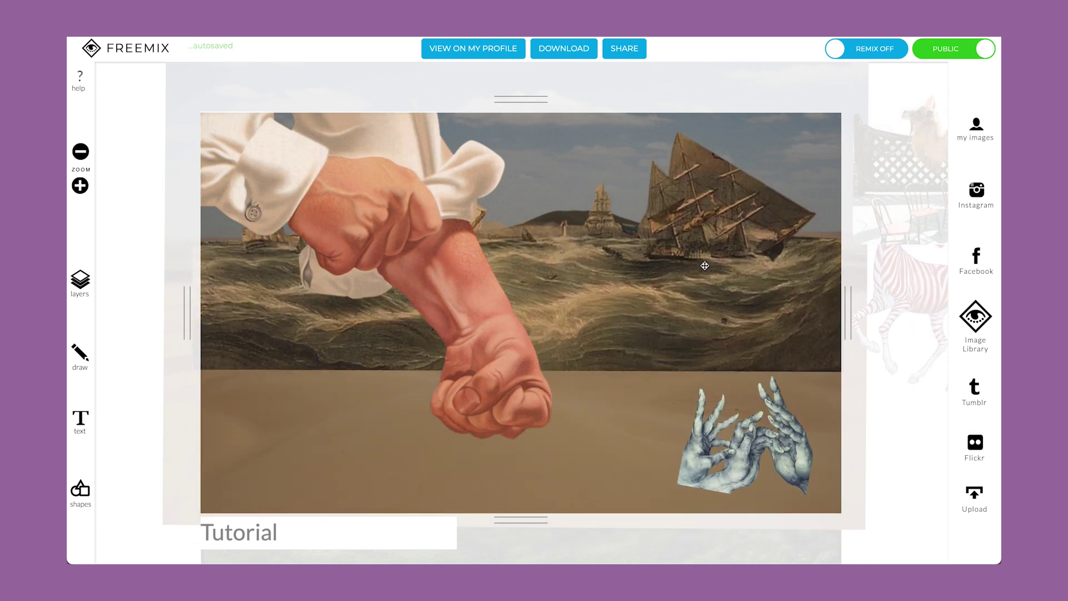
pyautogui.moveTo(719, 457); pyautogui.dragTo(873, 406)
pyautogui.moveTo(704, 258); pyautogui.dragTo(696, 429)
# Send the arms cutout behind the ships, bring it back in front of the sea and check its fit on the canvas
pyautogui.click(396, 187)
pyautogui.click(390, 187)
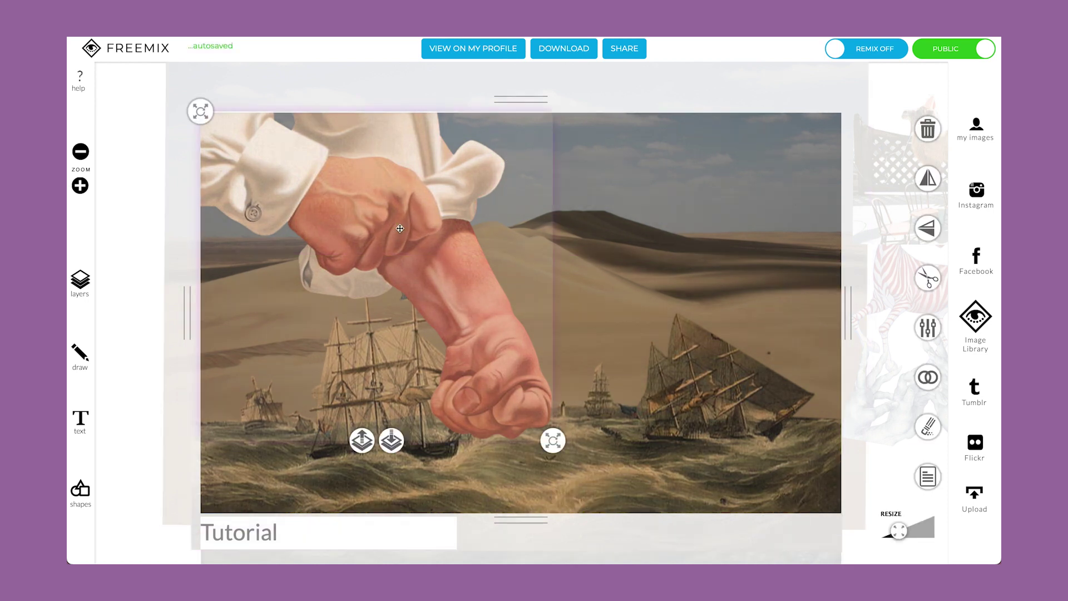
pyautogui.click(391, 440)
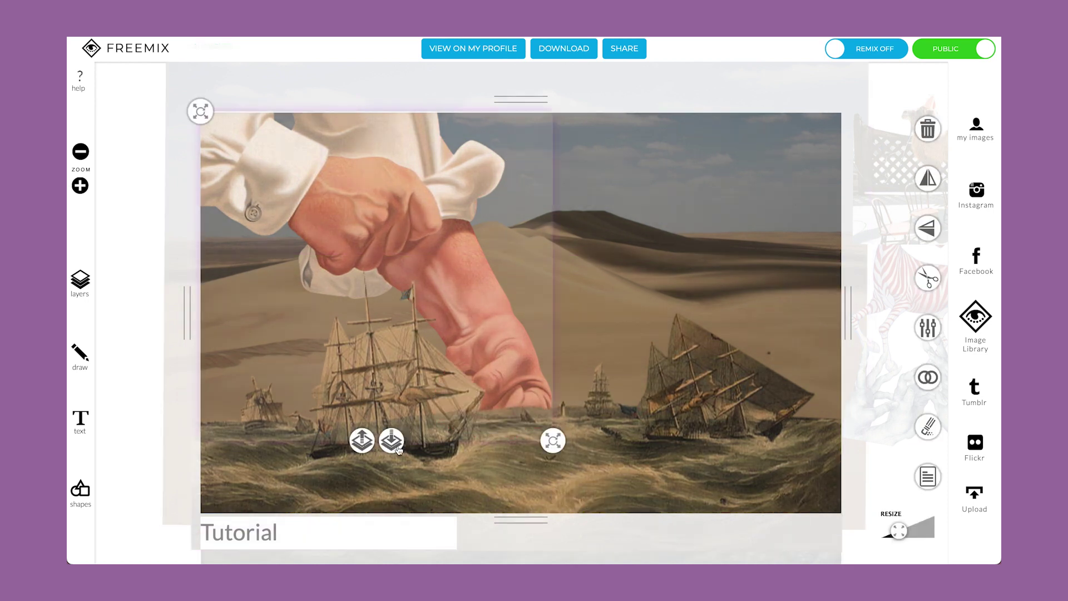
pyautogui.click(361, 441)
pyautogui.moveTo(553, 439)
pyautogui.mouseDown()
pyautogui.moveTo(539, 423)
pyautogui.moveTo(551, 440)
pyautogui.mouseUp()
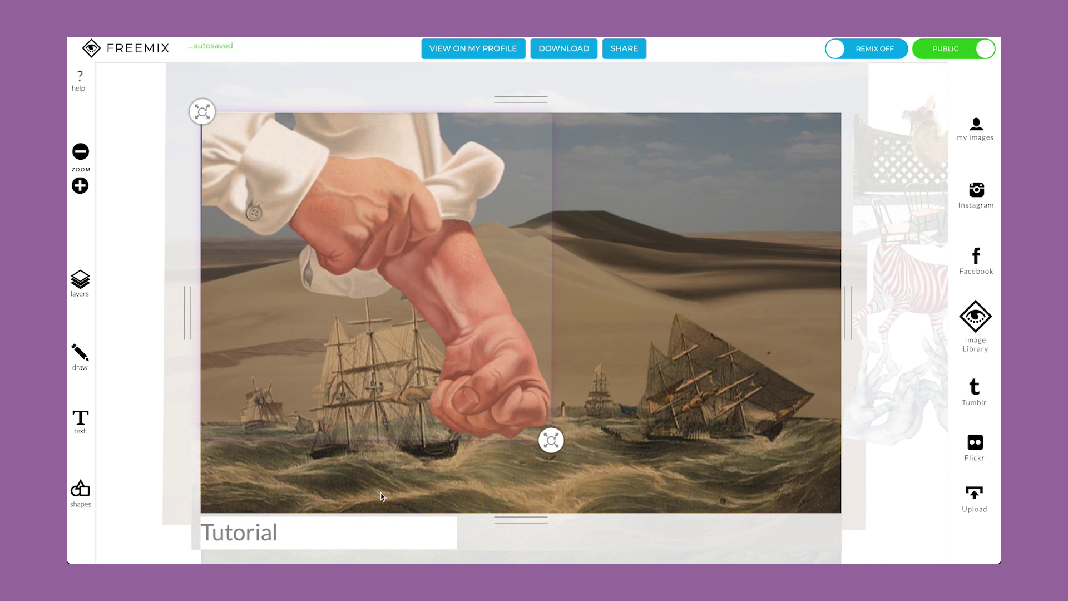
# Rename the collage from its title below the canvas as The Storm
pyautogui.click(332, 531)
pyautogui.doubleClick(332, 531)
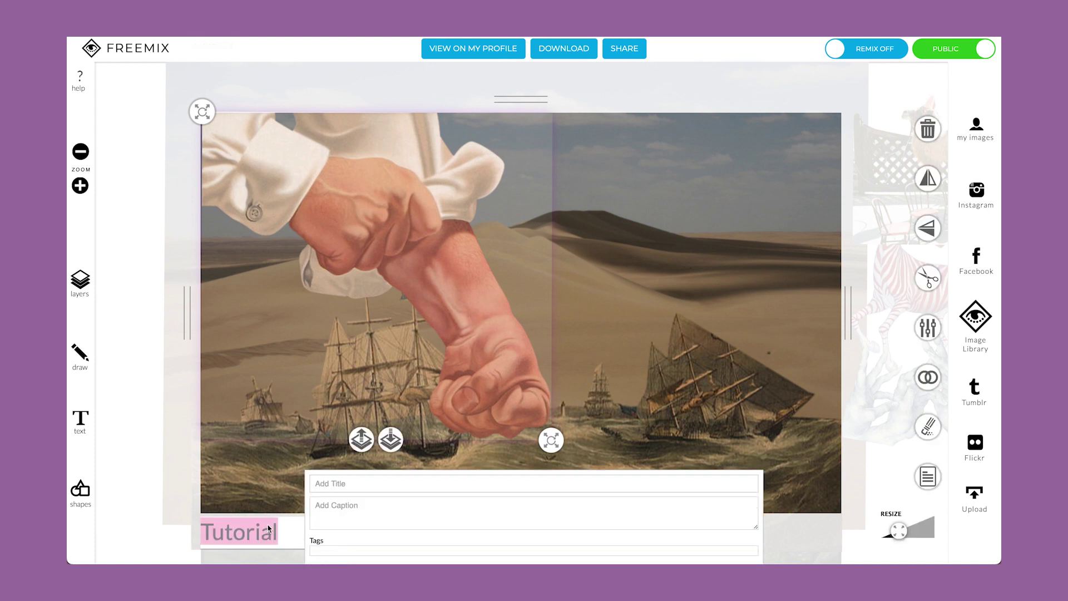
pyautogui.write('the')
pyautogui.press('BackSpace')
pyautogui.press('BackSpace')
pyautogui.write('The Storm')
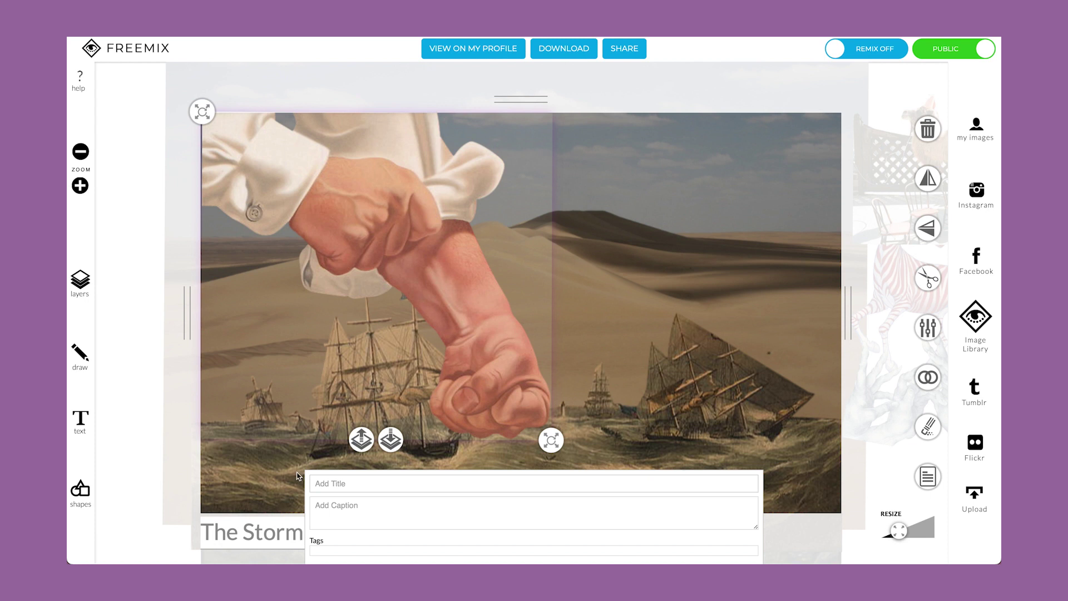
pyautogui.click(289, 479)
pyautogui.click(336, 551)
pyautogui.click(538, 297)
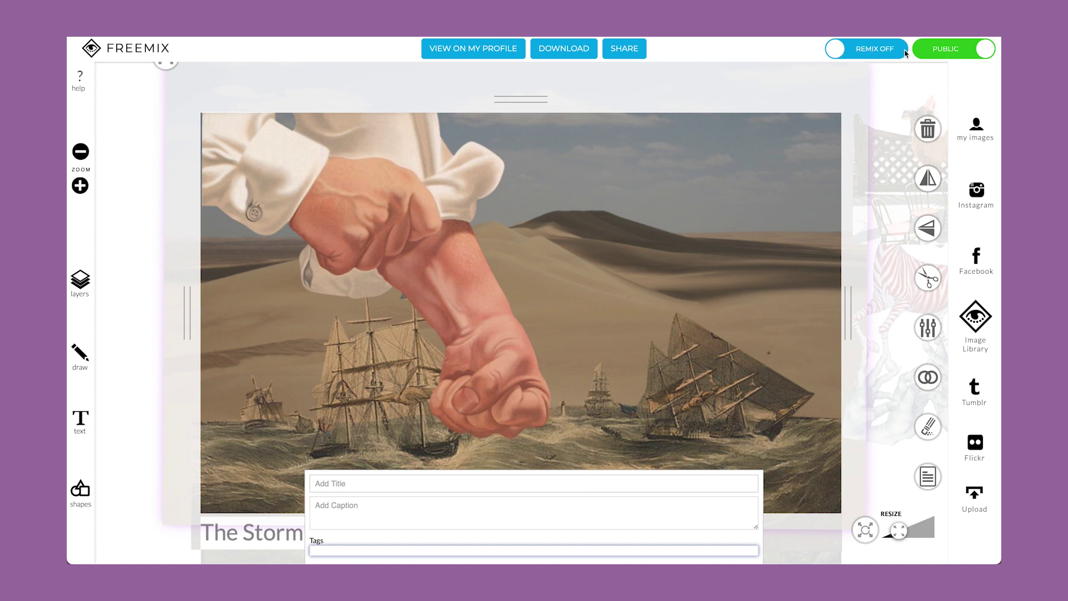
# Make the collage remixable by others
pyautogui.click(842, 52)
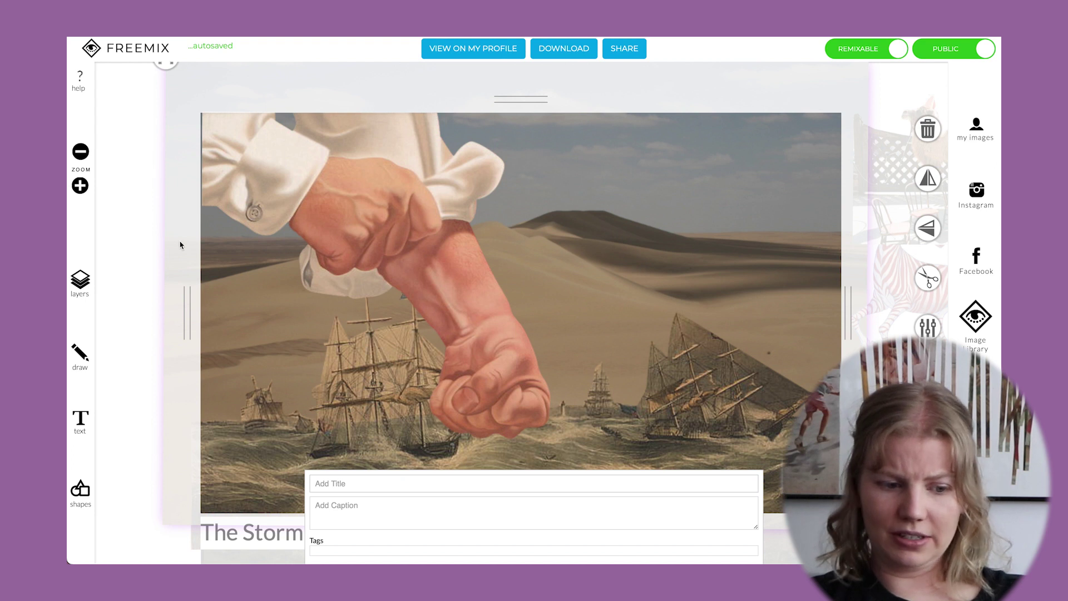
# Start adding text and look through the available fonts and text styling options
pyautogui.click(80, 417)
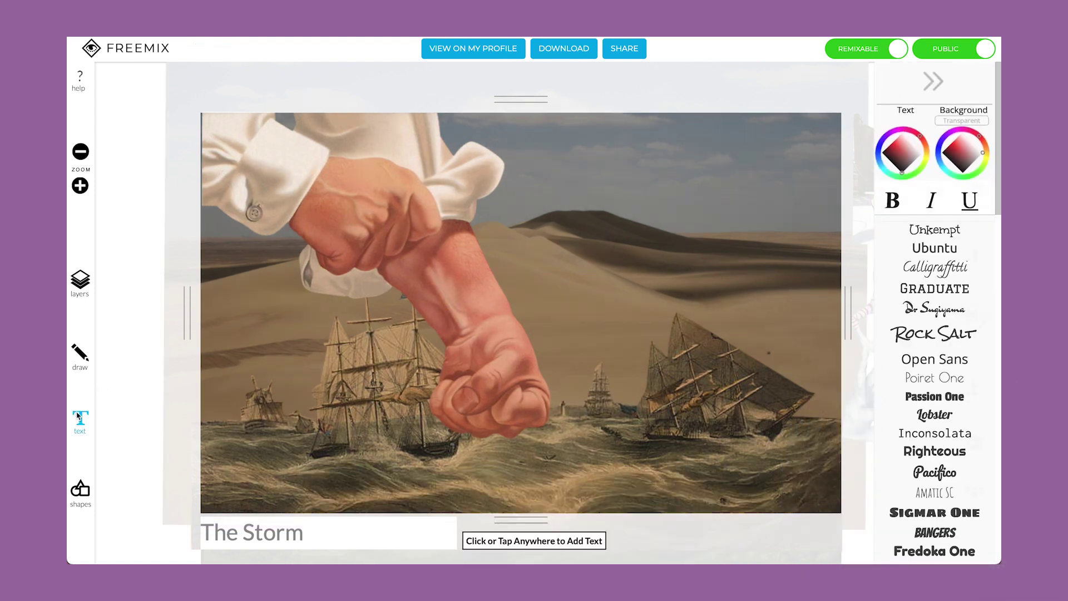
pyautogui.scroll(-10, 952, 356)
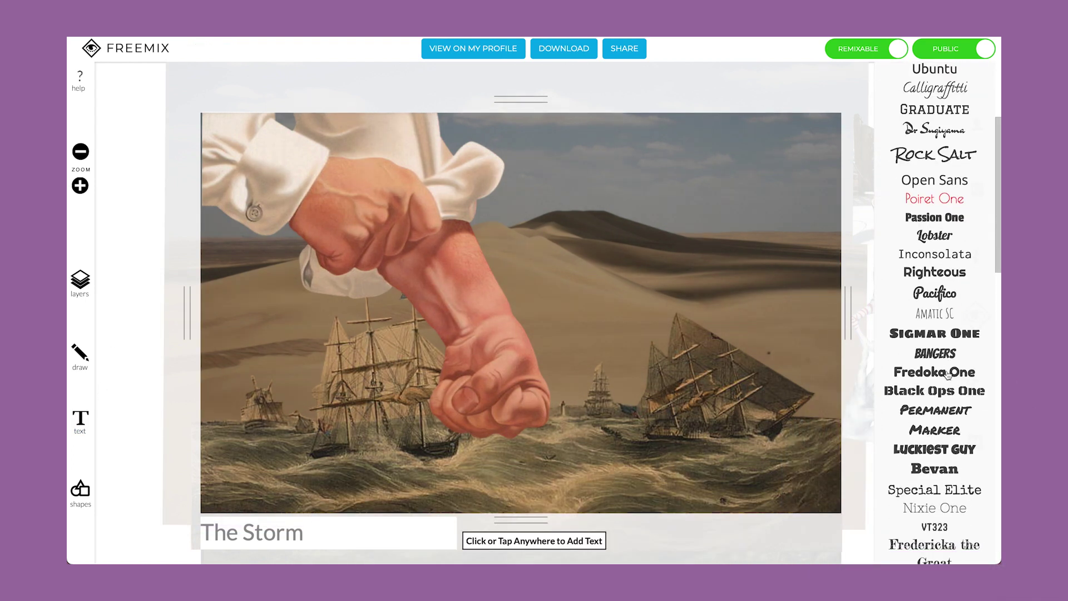
pyautogui.scroll(8, 947, 375)
pyautogui.scroll(5, 946, 375)
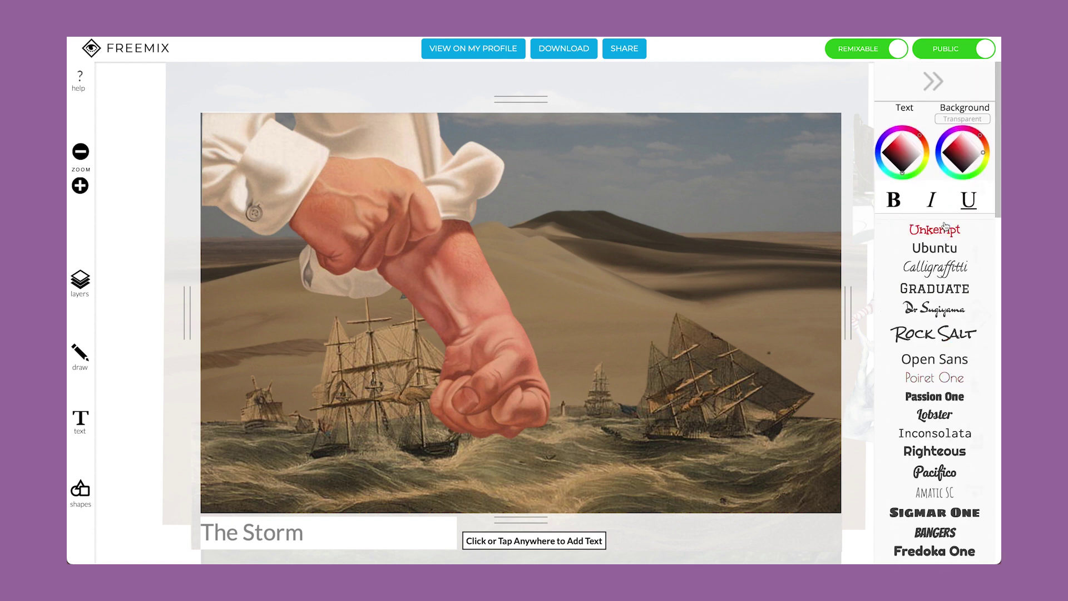
pyautogui.doubleClick(723, 278)
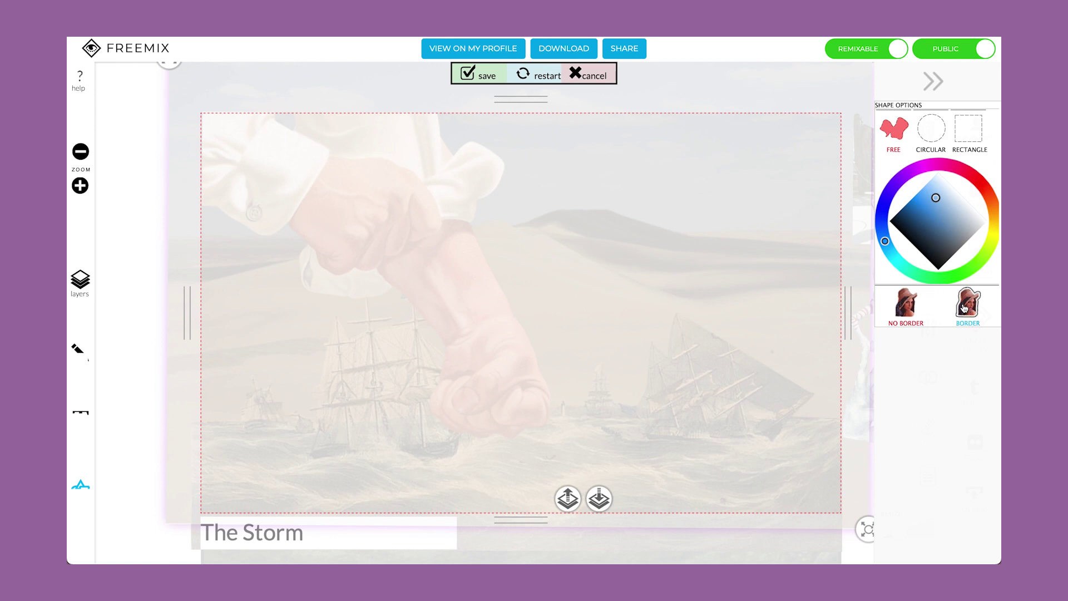
# Draw a circular blue shape over the sky and dunes beside the arms and save it to the collage
pyautogui.click(932, 131)
pyautogui.moveTo(688, 416); pyautogui.dragTo(508, 293)
pyautogui.moveTo(478, 252); pyautogui.dragTo(702, 223)
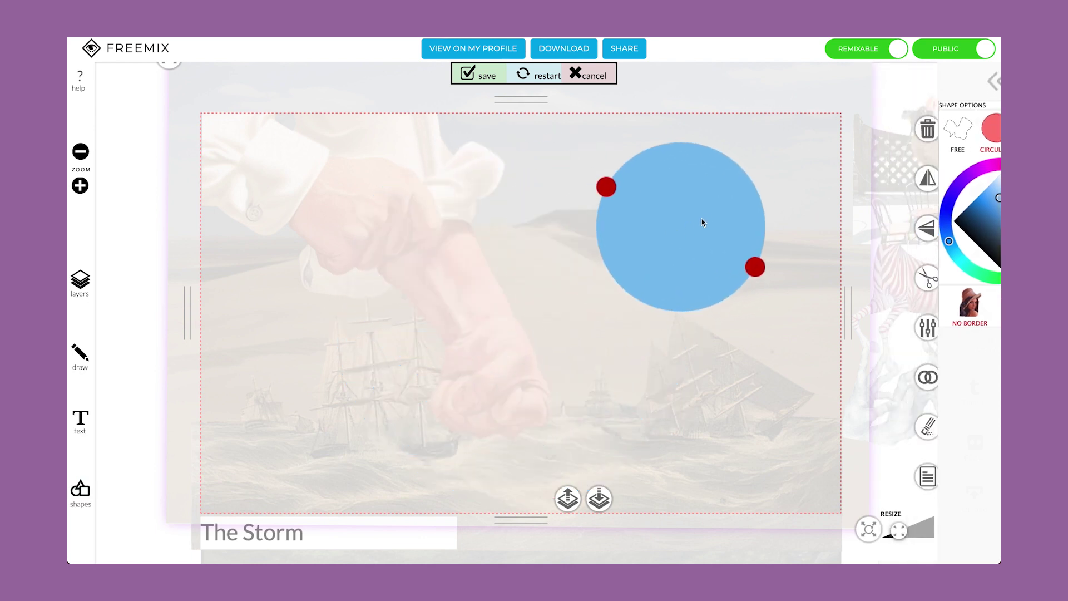
pyautogui.click(474, 77)
# Reposition the blue circle over the sky and dunes and delete it
pyautogui.moveTo(693, 235); pyautogui.dragTo(628, 228)
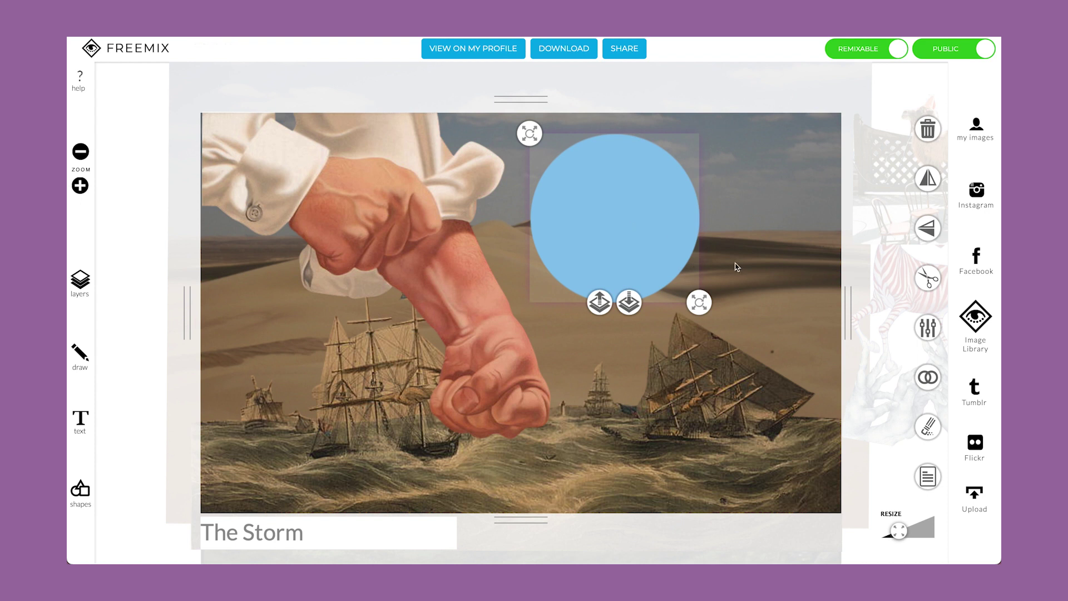
pyautogui.click(615, 232)
pyautogui.moveTo(615, 231); pyautogui.dragTo(646, 222)
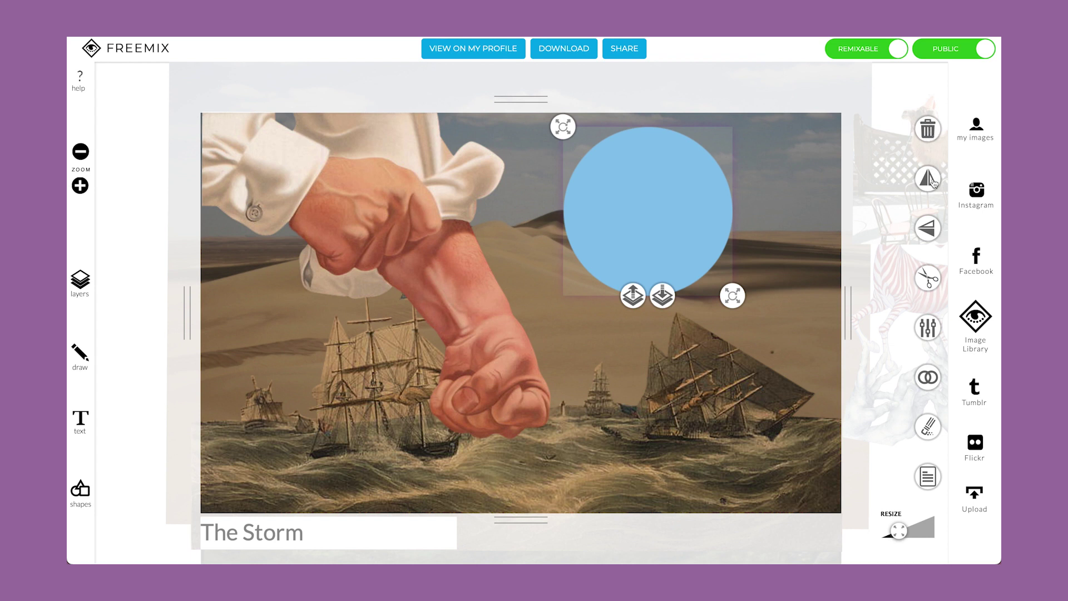
pyautogui.click(928, 130)
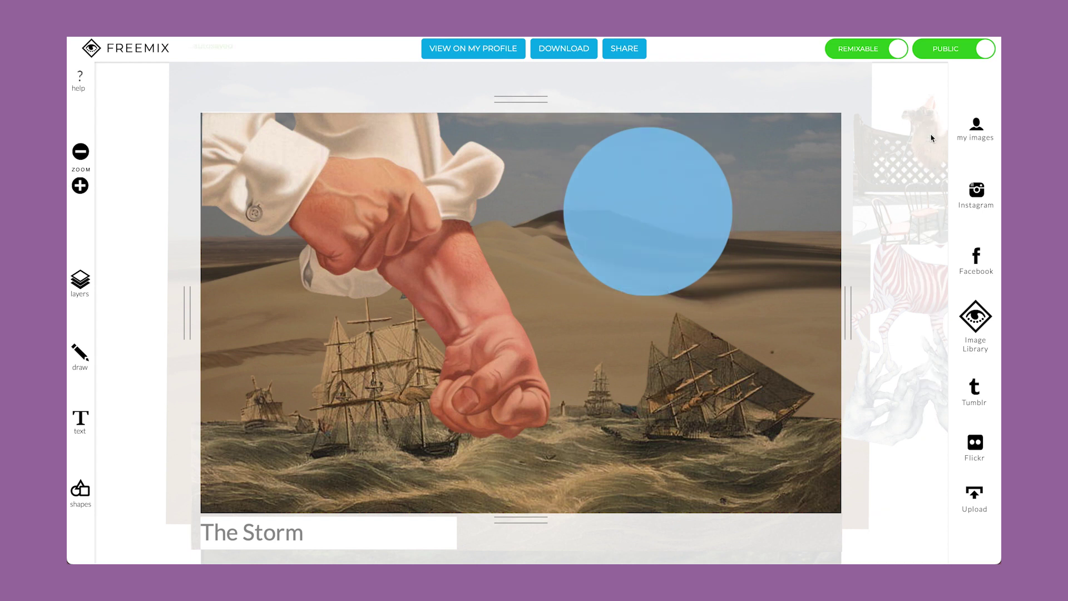
# Bring the zebra cutout onto the dunes beside the arms and try flipping it horizontally and vertically
pyautogui.moveTo(908, 278); pyautogui.dragTo(798, 267)
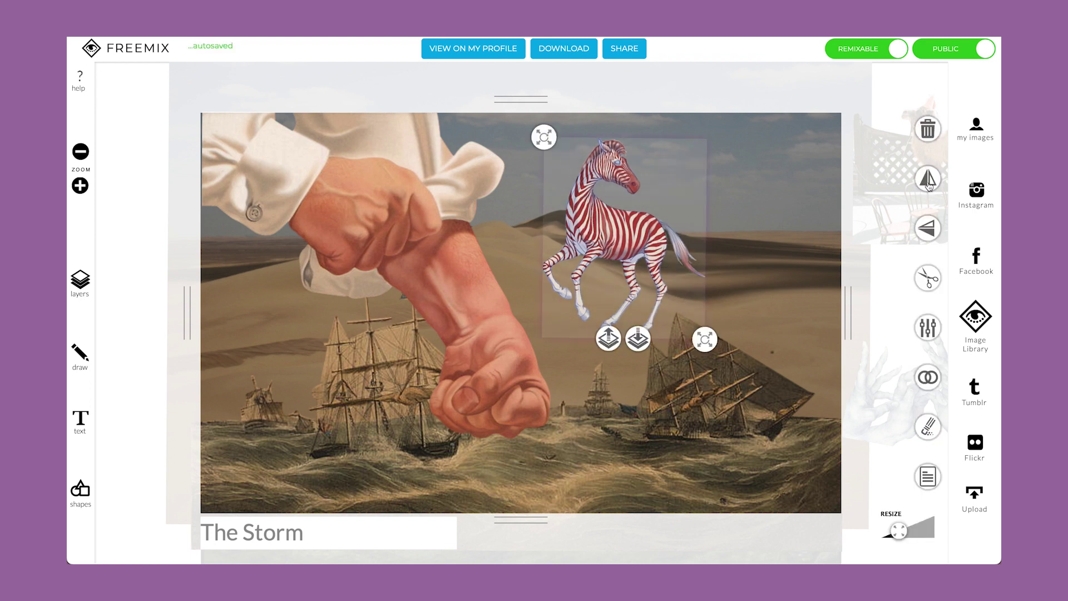
pyautogui.click(928, 183)
pyautogui.click(928, 184)
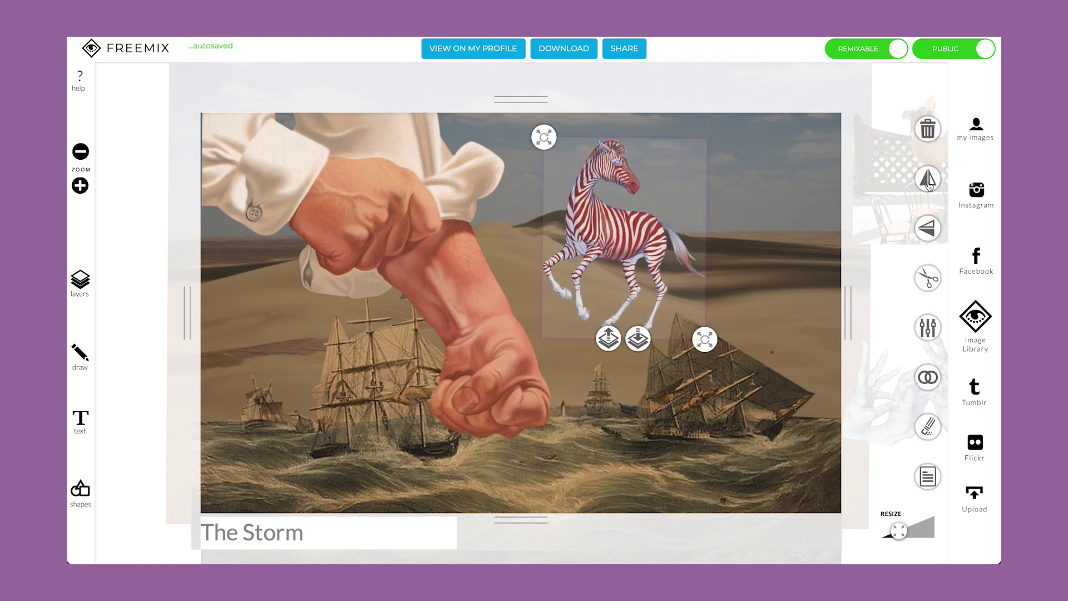
pyautogui.click(928, 235)
pyautogui.click(928, 234)
# Cut out only the zebra's head with a freehand scissors outline, then move it over the dunes and enlarge it
pyautogui.click(928, 278)
pyautogui.moveTo(536, 178)
pyautogui.mouseDown()
pyautogui.moveTo(646, 202)
pyautogui.moveTo(665, 163)
pyautogui.moveTo(613, 122)
pyautogui.moveTo(567, 125)
pyautogui.moveTo(534, 176)
pyautogui.mouseUp()
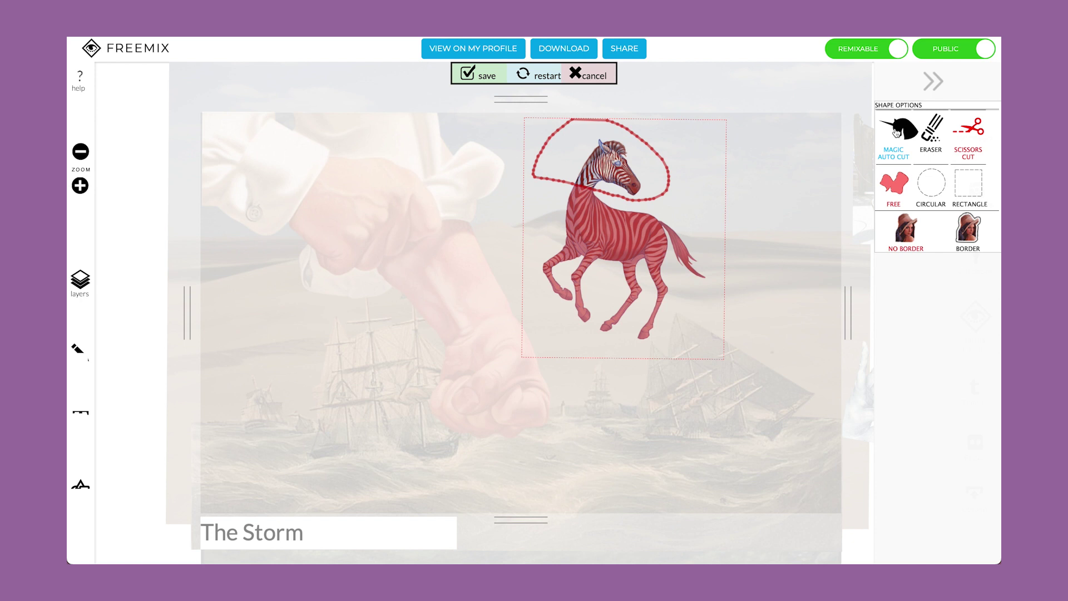
pyautogui.click(485, 77)
pyautogui.moveTo(612, 164); pyautogui.dragTo(608, 237)
pyautogui.moveTo(899, 531)
pyautogui.mouseDown()
pyautogui.moveTo(928, 531)
pyautogui.moveTo(910, 531)
pyautogui.mouseUp()
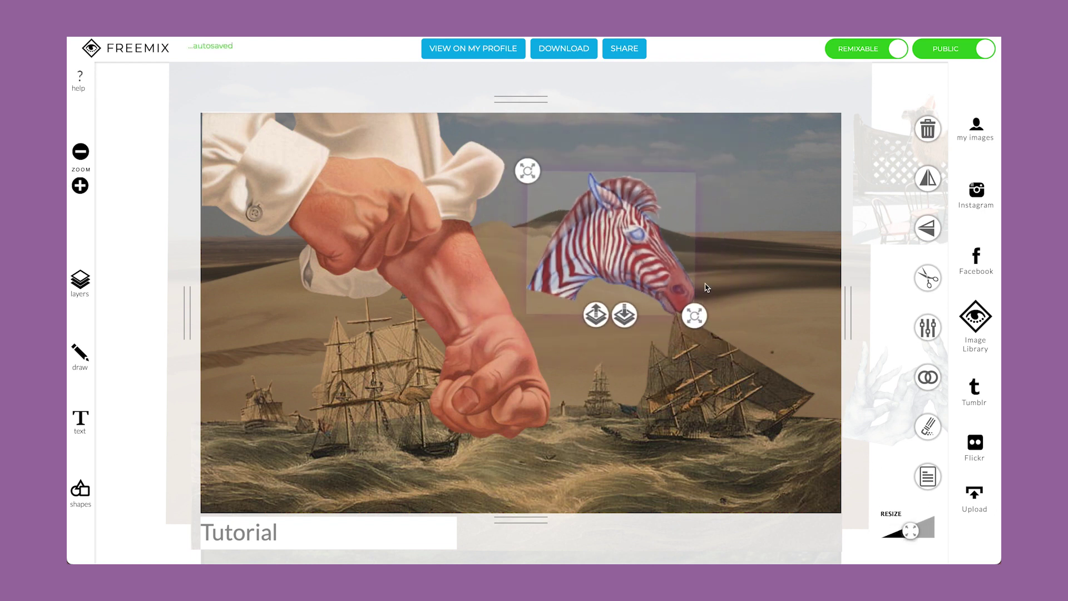
# Reselect the zebra head and move it up into the sky beside the arms
pyautogui.click(731, 254)
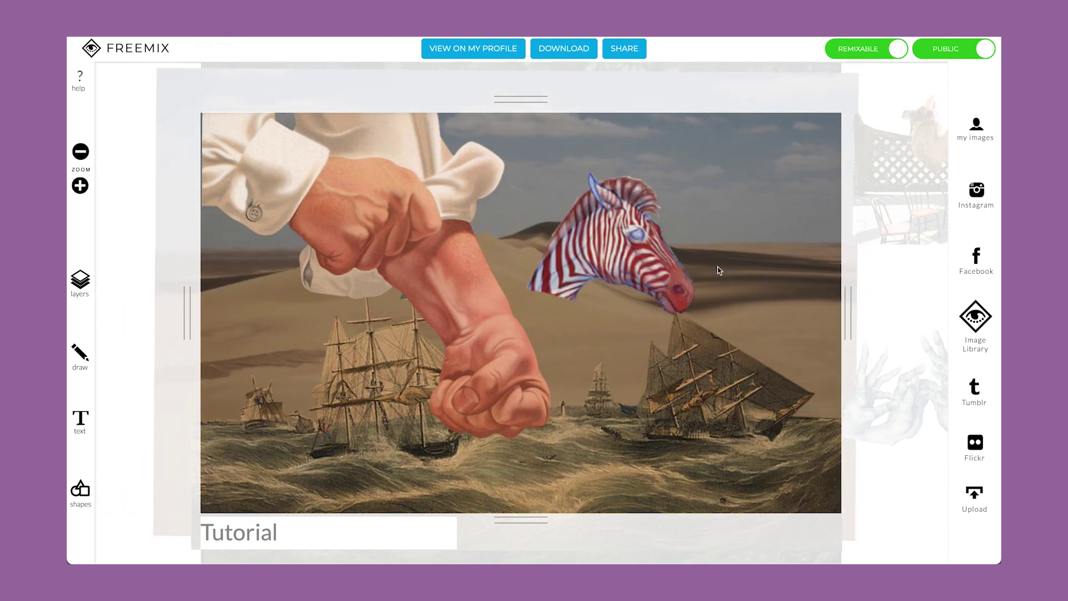
pyautogui.click(640, 251)
pyautogui.click(641, 251)
pyautogui.click(651, 232)
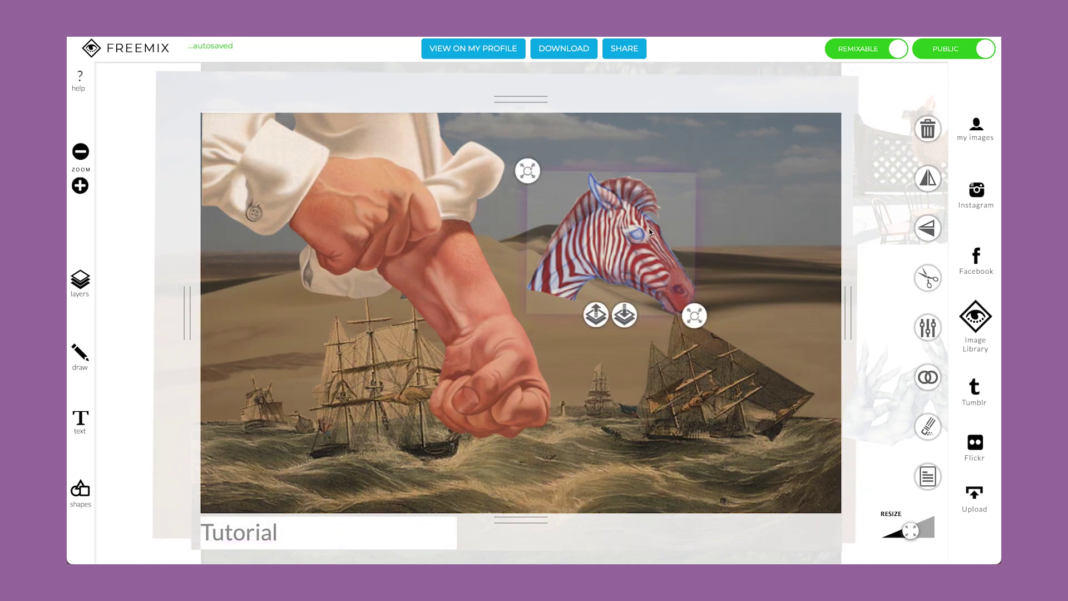
pyautogui.moveTo(629, 239); pyautogui.dragTo(616, 199)
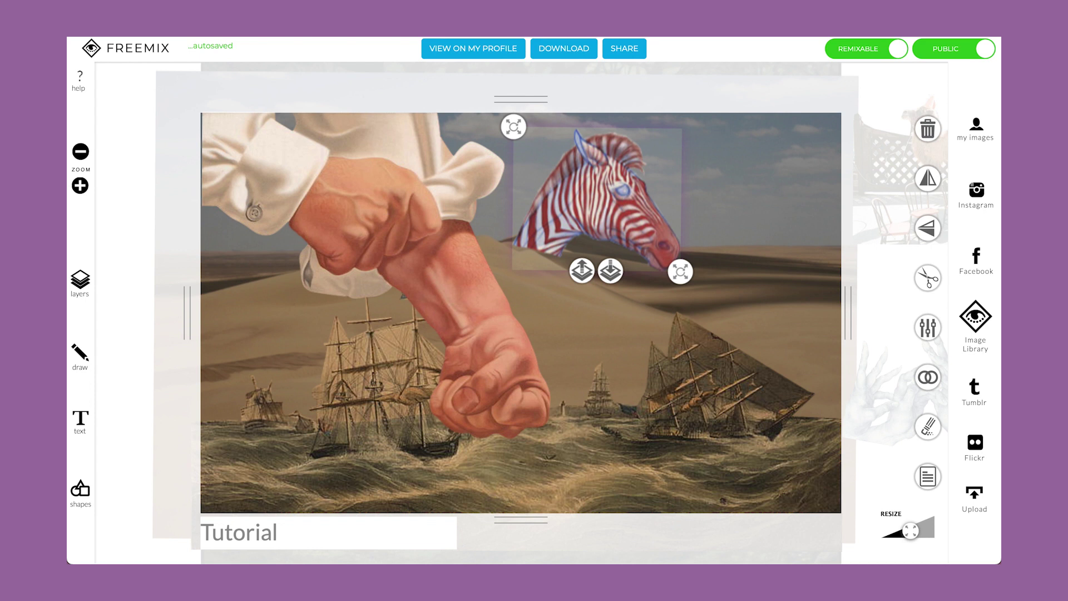
# Check the image adjustment options for the zebra head and delete the head from the collage
pyautogui.click(927, 330)
pyautogui.click(938, 77)
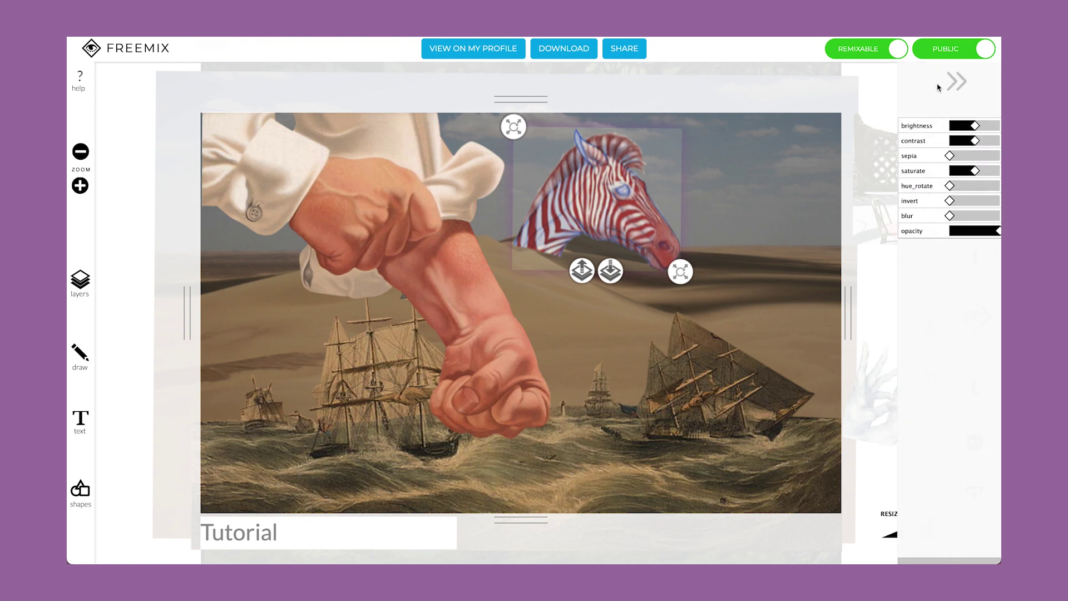
pyautogui.click(926, 129)
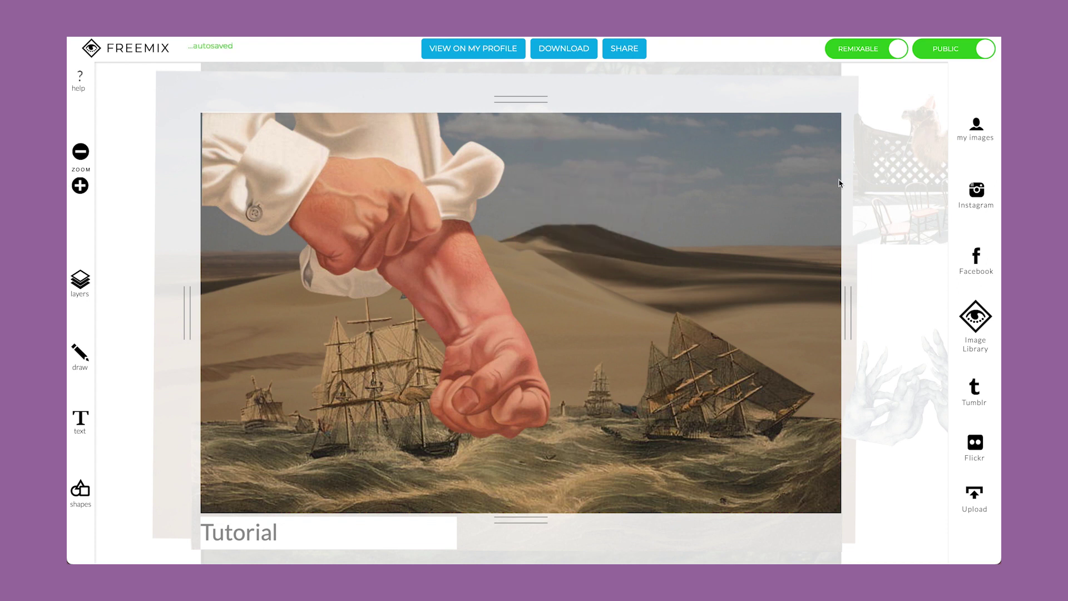
# Download the finished collage and return to the browser page with the collage editor
pyautogui.click(669, 74)
pyautogui.click(564, 49)
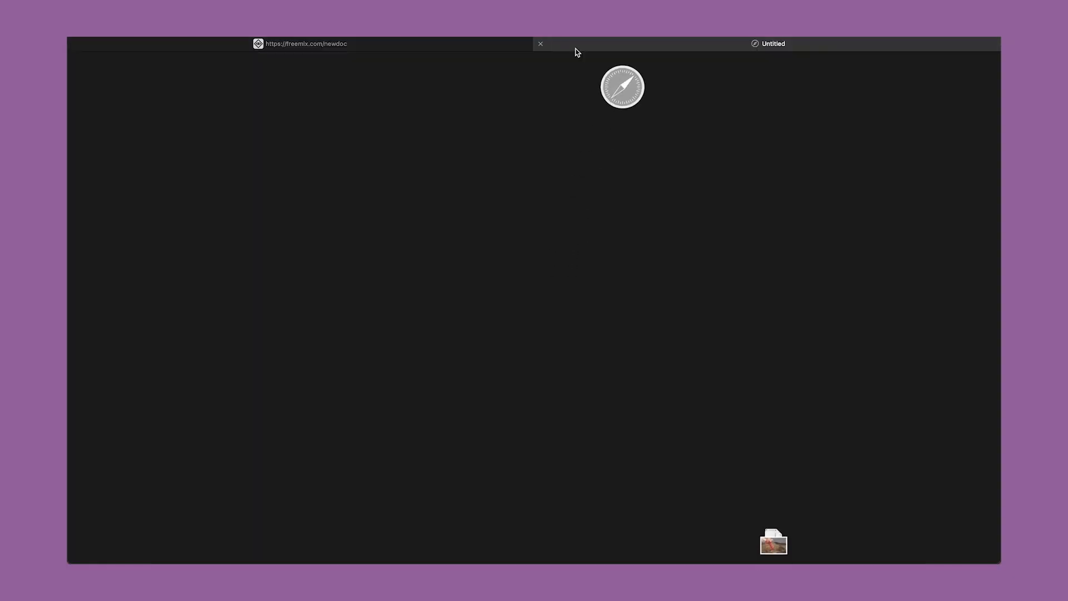
pyautogui.click(432, 50)
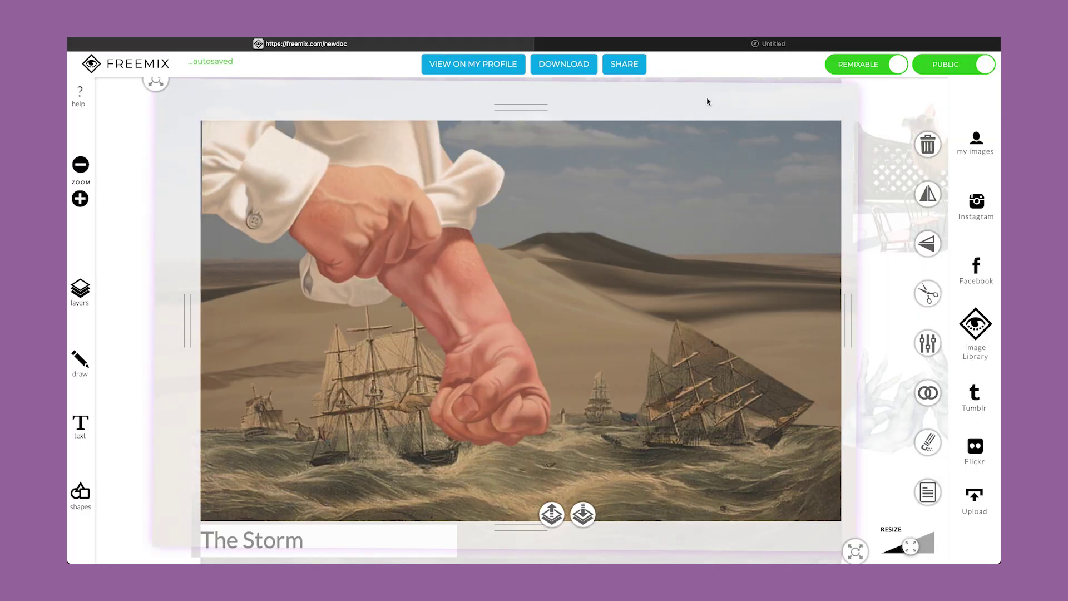
# Open the collage's sharing options, go from there to the profile and look through its published freemixes
pyautogui.click(628, 65)
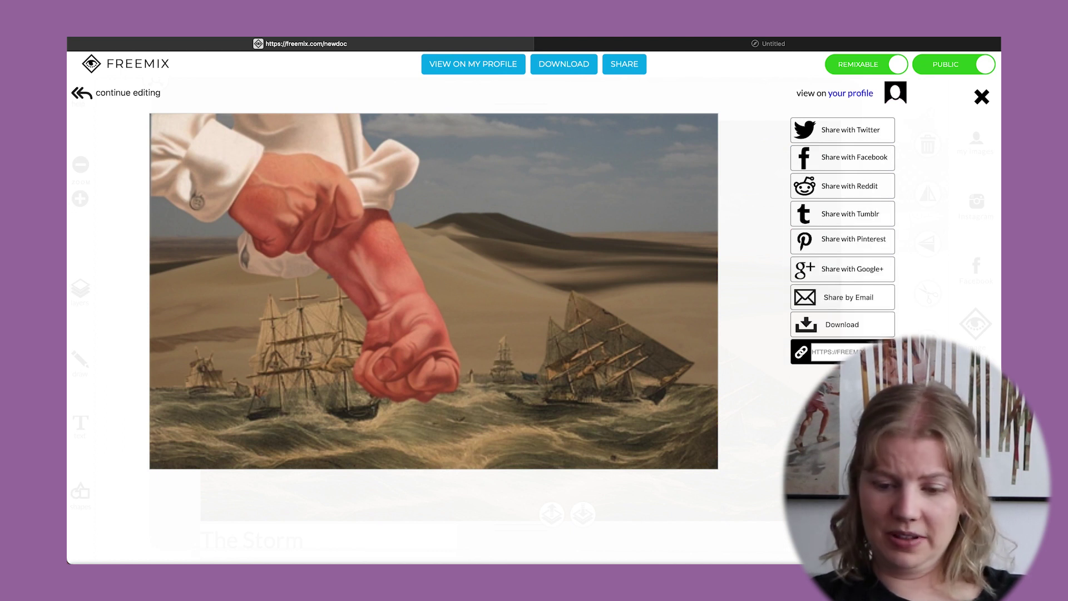
pyautogui.click(860, 93)
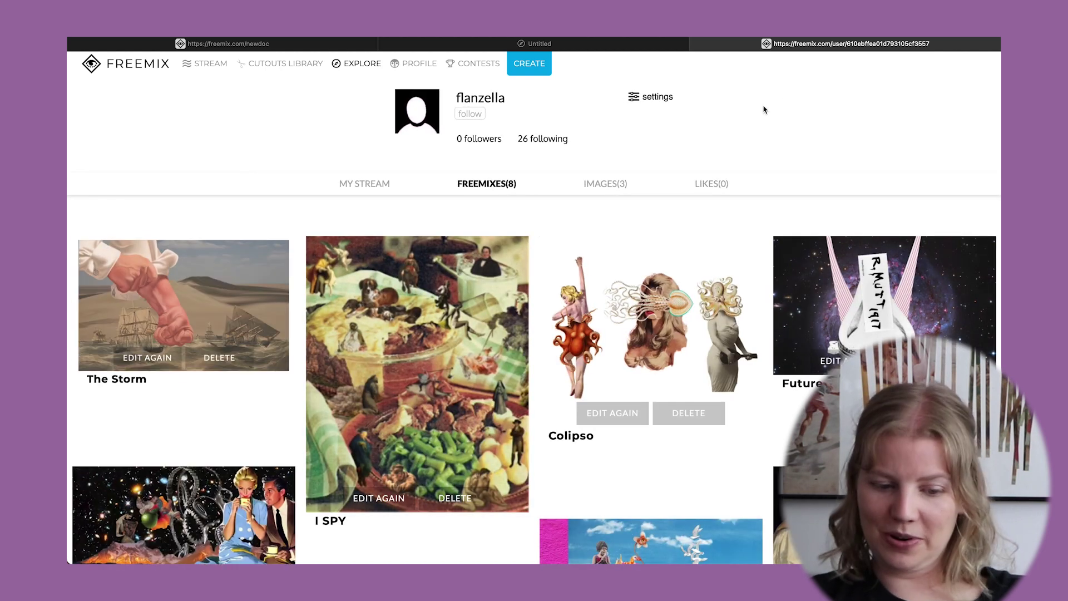
pyautogui.scroll(-1, 761, 128)
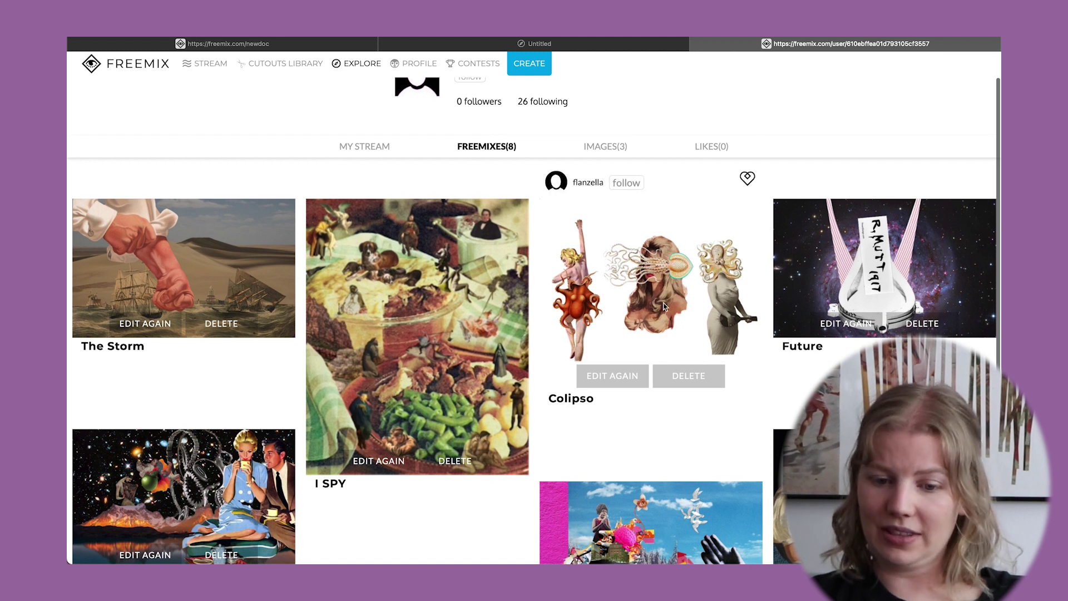
pyautogui.scroll(-3, 407, 443)
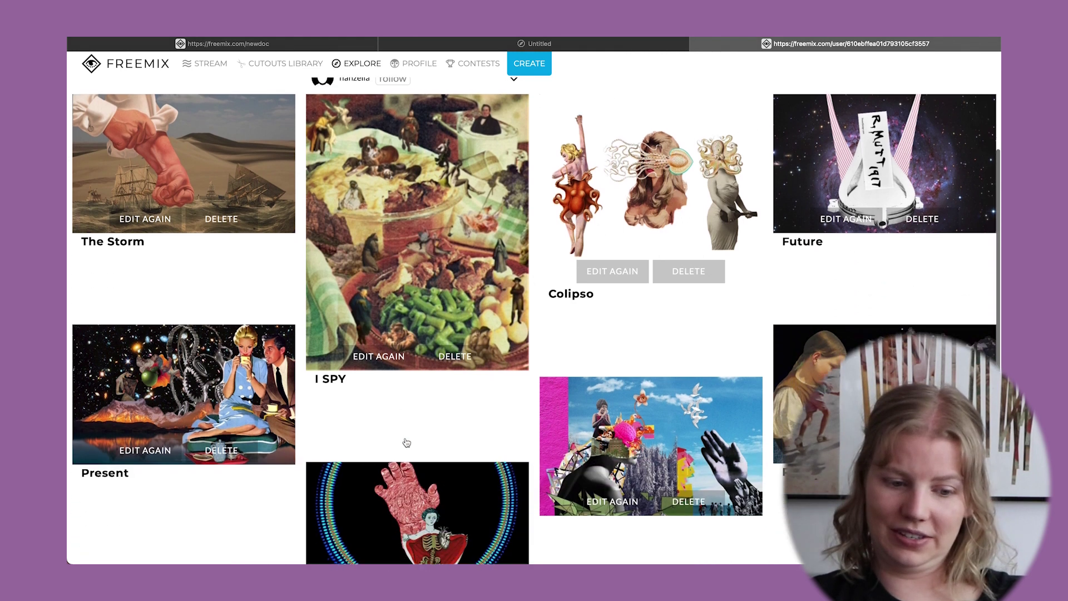
pyautogui.scroll(-3, 407, 442)
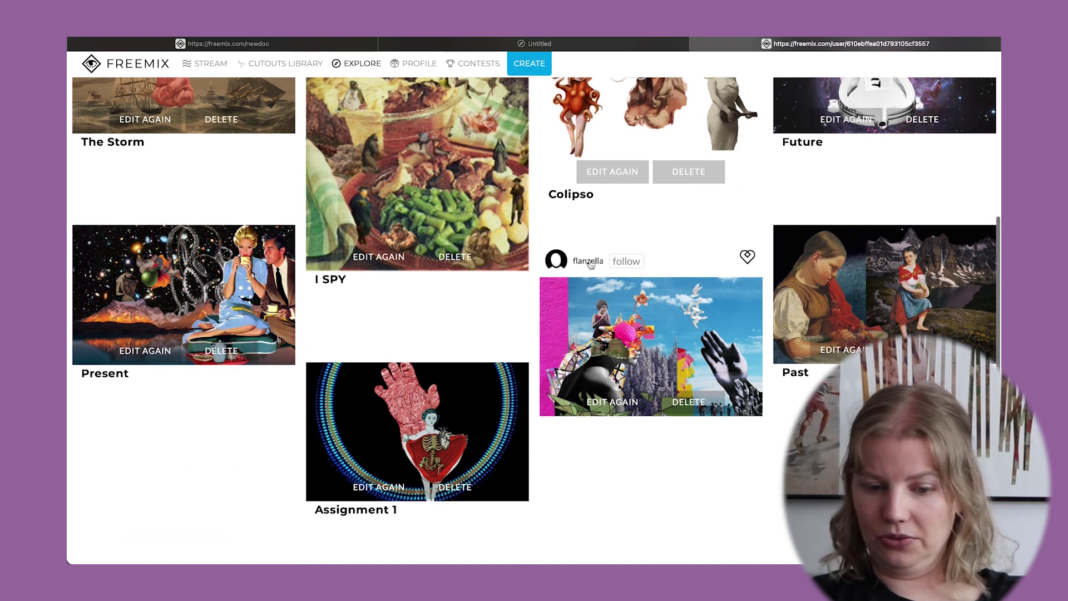
pyautogui.scroll(2, 591, 264)
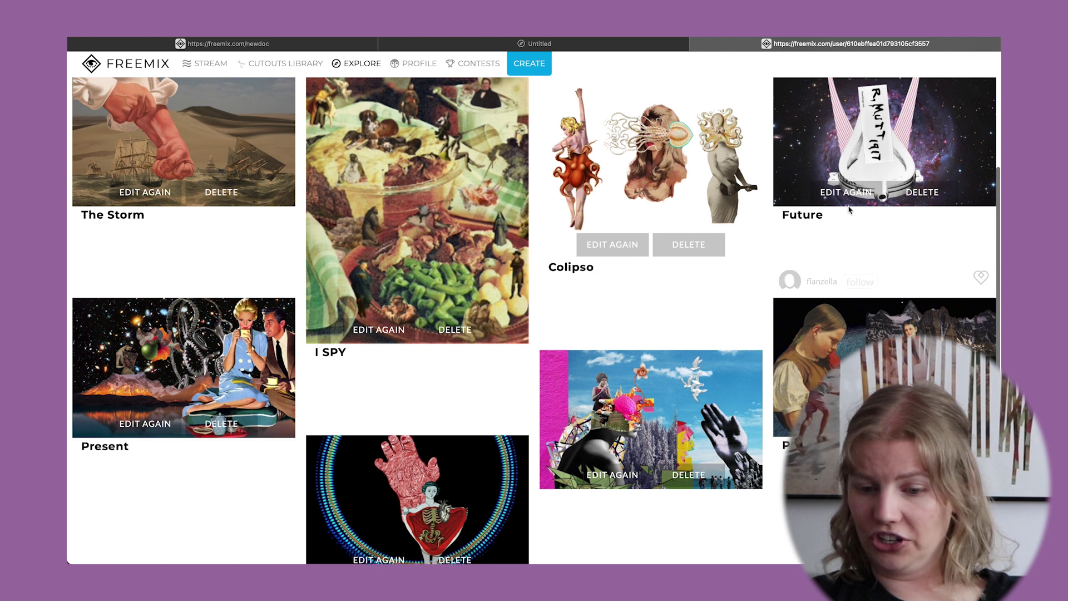
pyautogui.scroll(4, 849, 210)
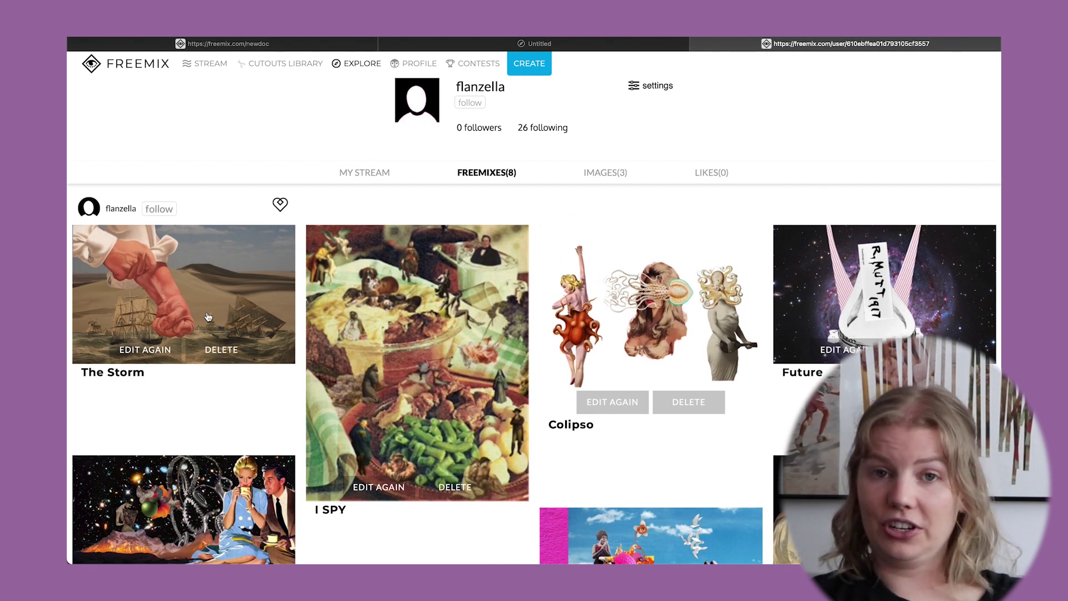
# Open The Storm from the profile, view the source details of its arms image and like that image
pyautogui.click(196, 273)
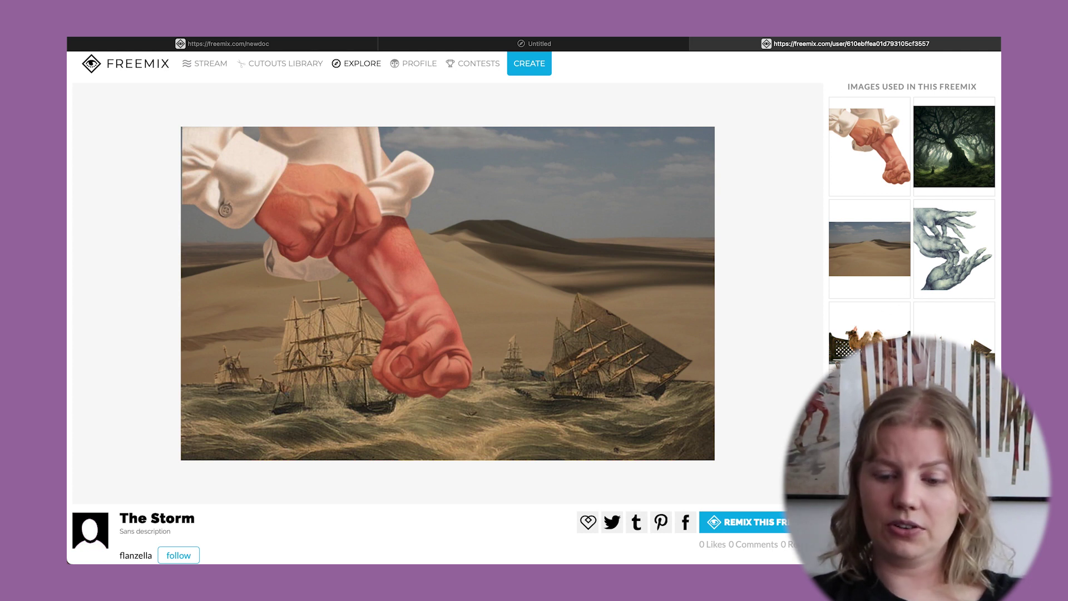
pyautogui.click(875, 149)
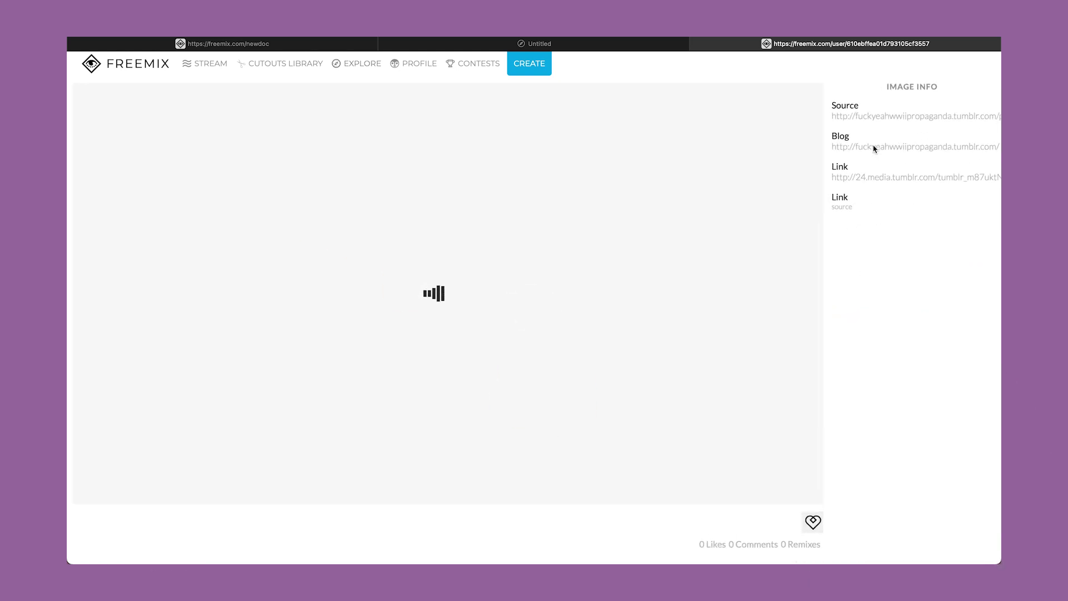
pyautogui.click(813, 522)
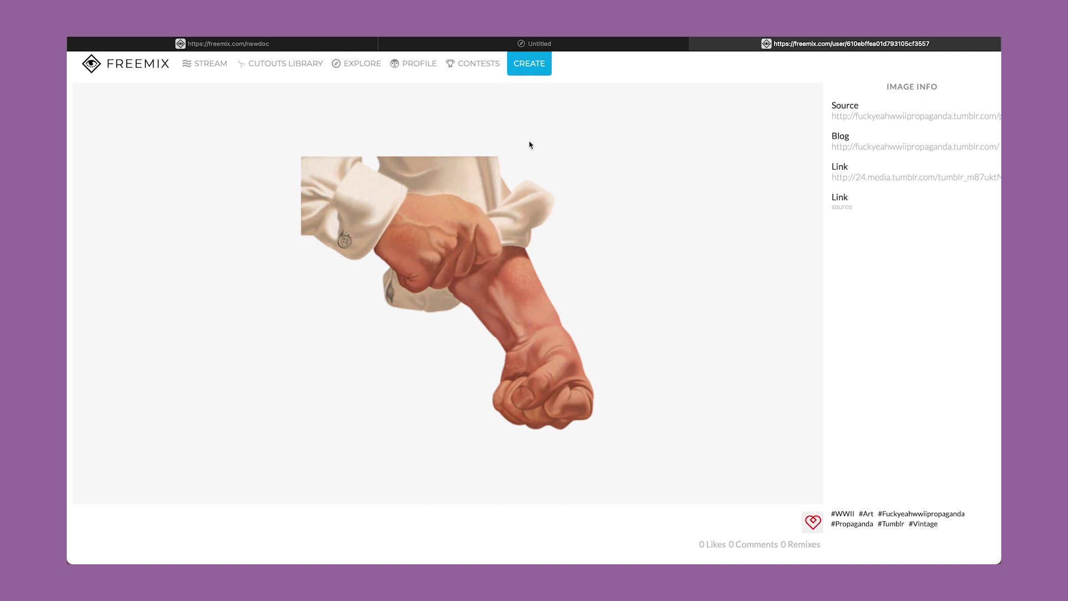
pyautogui.press('Escape')
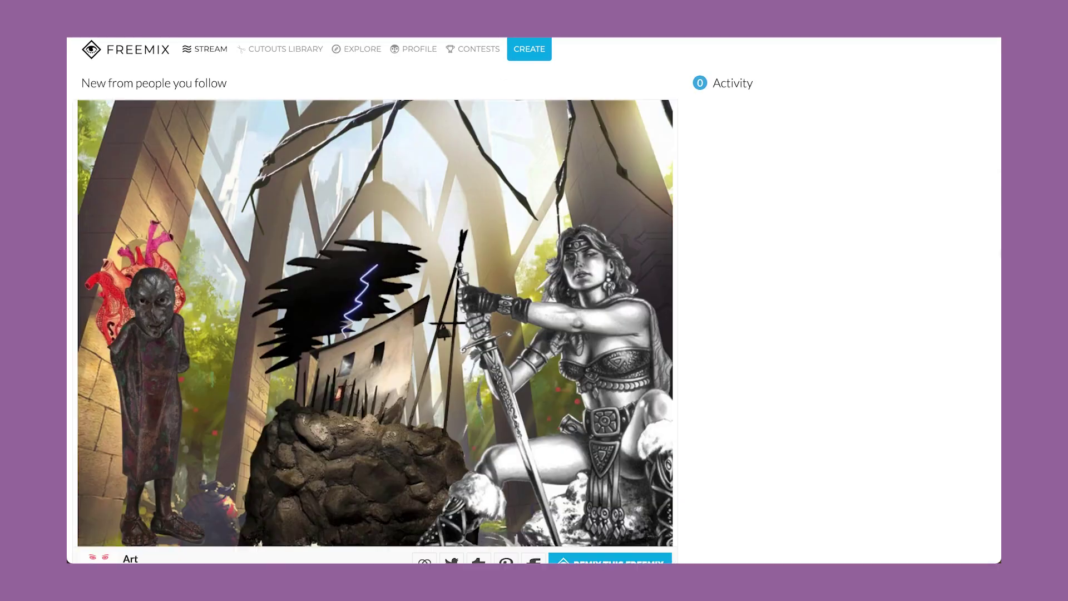
# Look through the stream of new collages from followed people
pyautogui.scroll(-3, 375, 312)
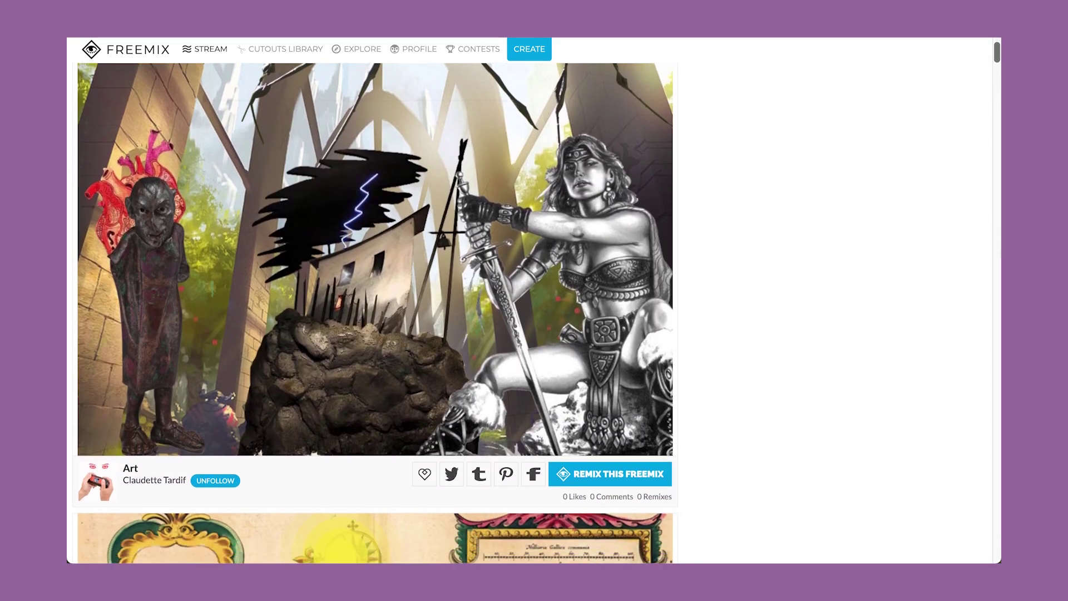
pyautogui.scroll(-8, 376, 312)
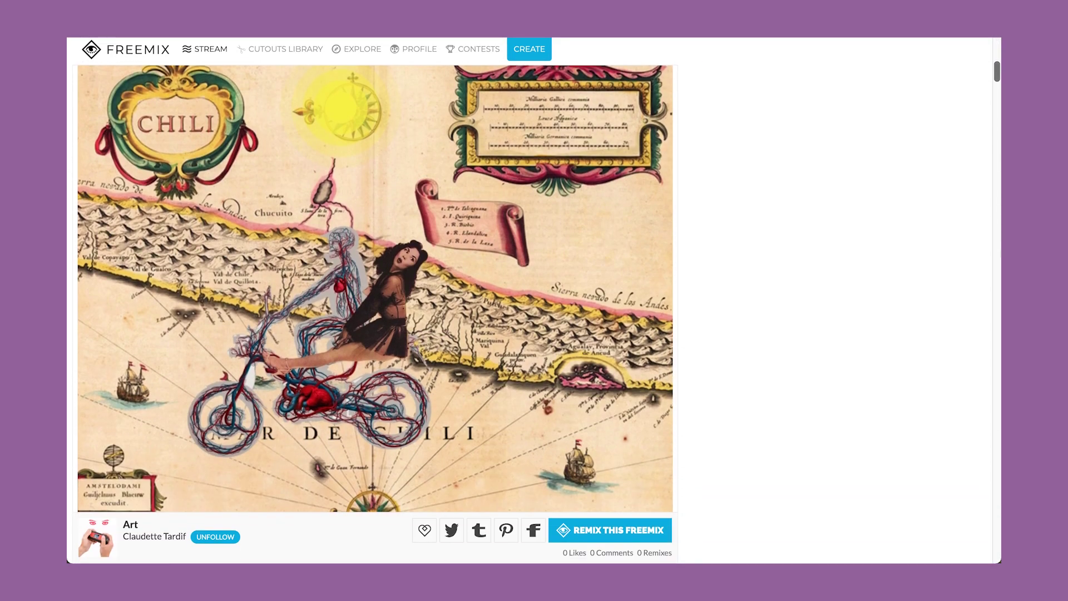
pyautogui.scroll(-9, 375, 312)
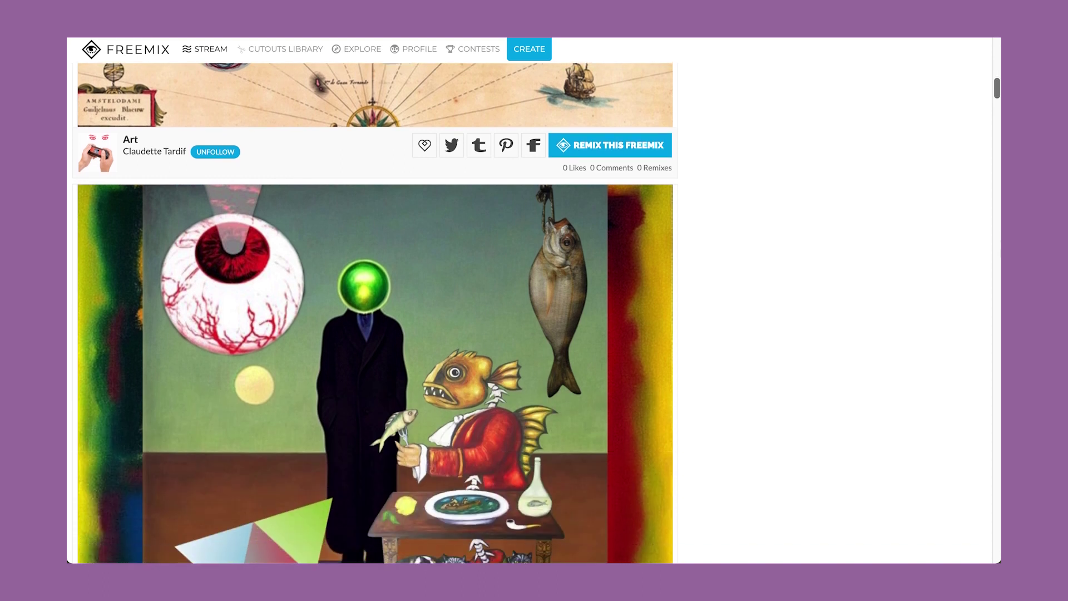
pyautogui.scroll(-10, 376, 311)
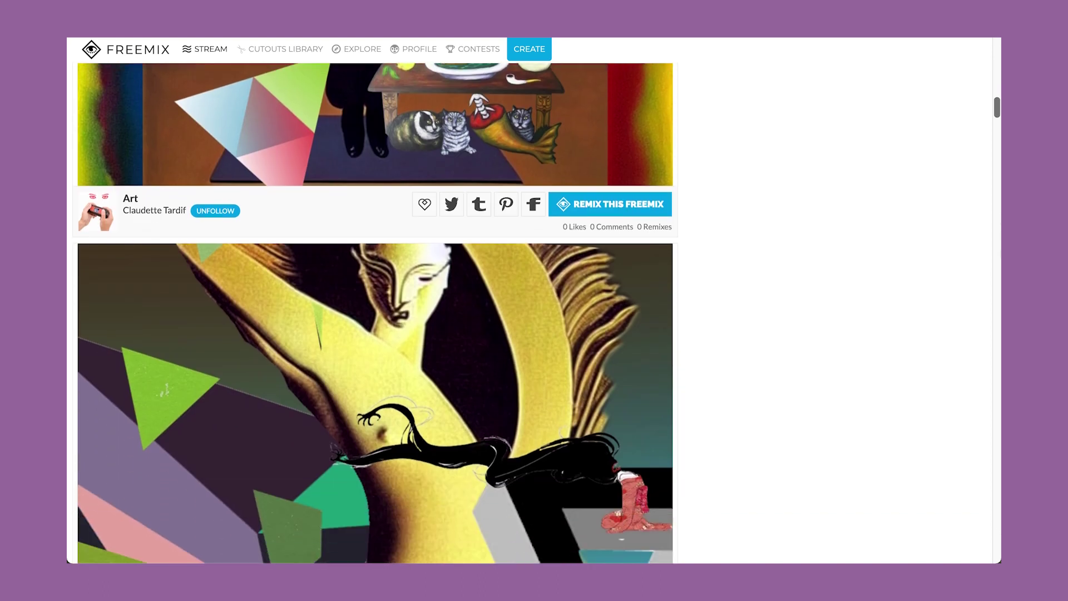
# Examine the older collages further down the stream
pyautogui.scroll(-9, 376, 311)
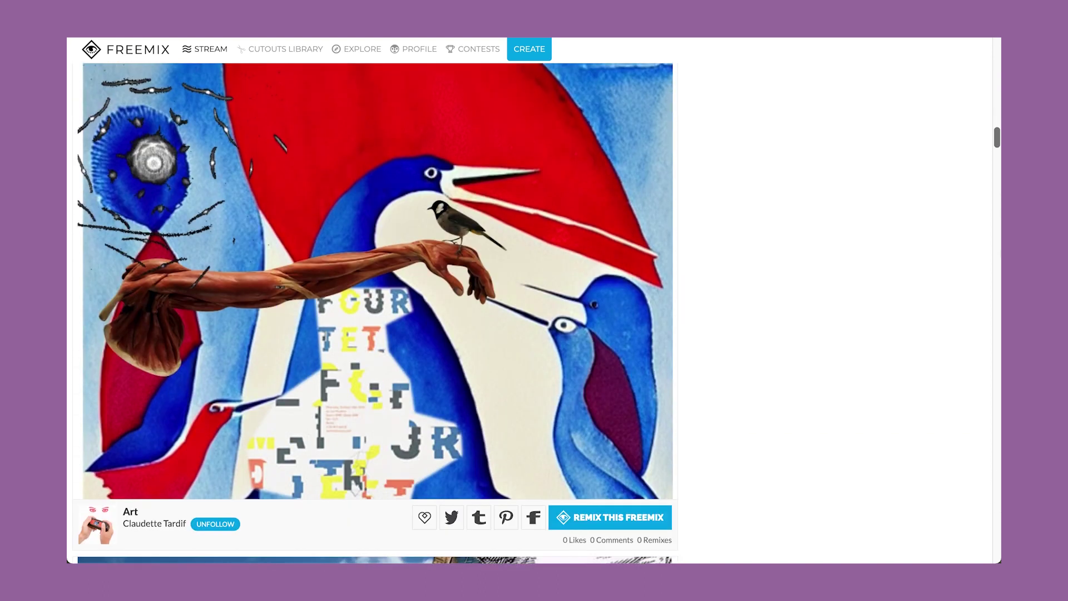
pyautogui.scroll(-18, 375, 312)
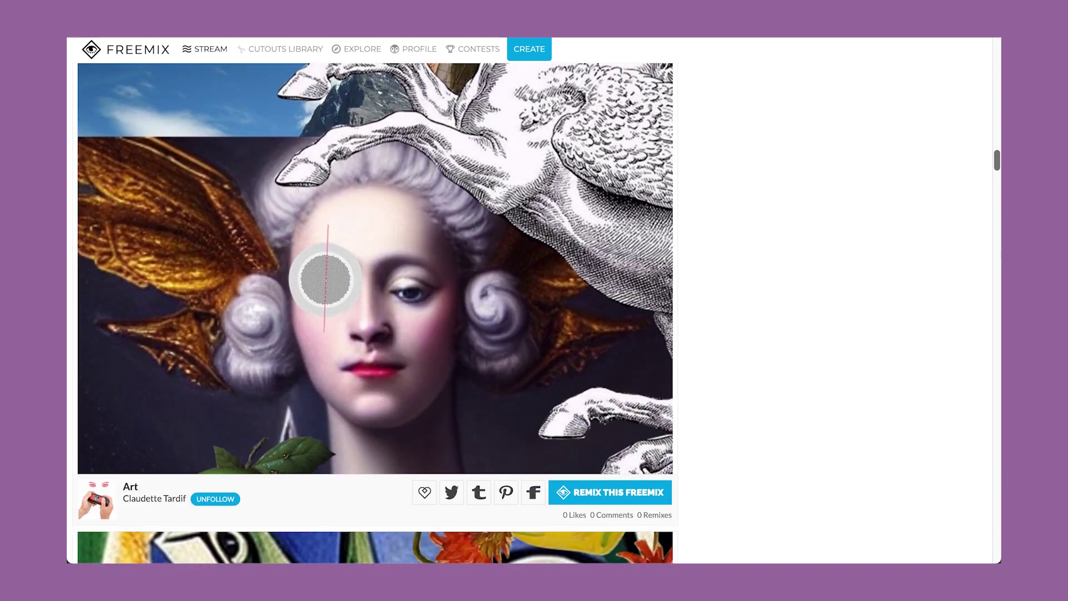
pyautogui.scroll(-17, 375, 311)
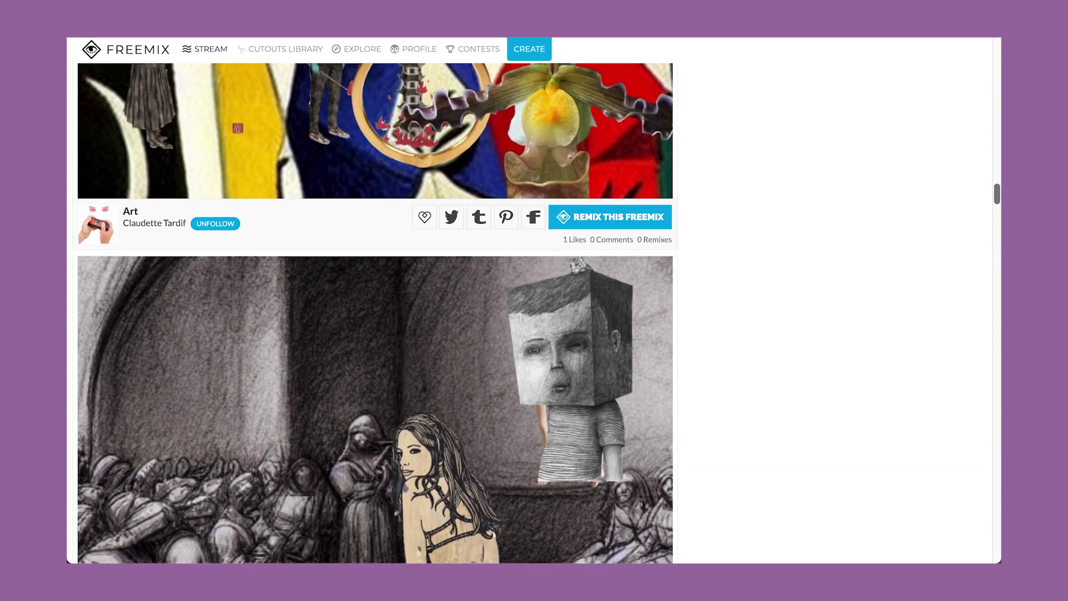
pyautogui.scroll(-9, 375, 312)
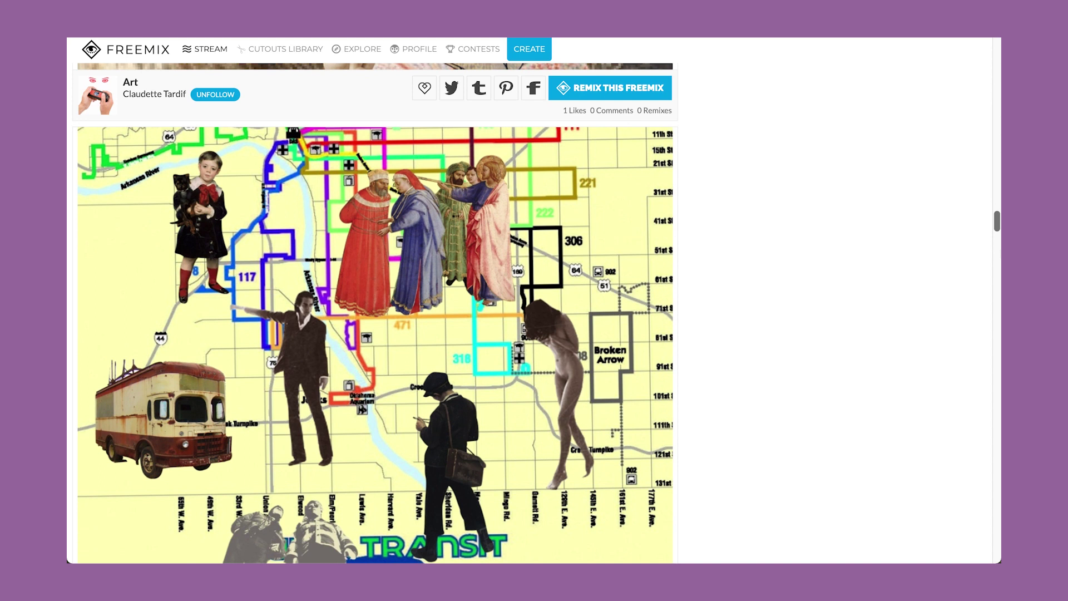
pyautogui.scroll(-9, 375, 311)
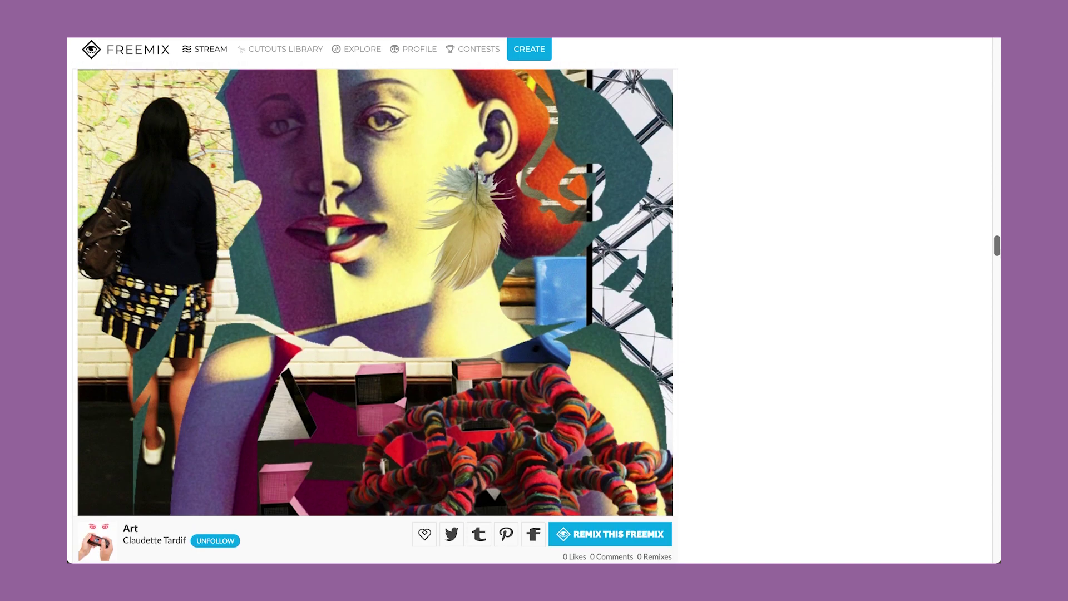
# Explore the collage topics and look through the works in the featured topic
pyautogui.click(364, 49)
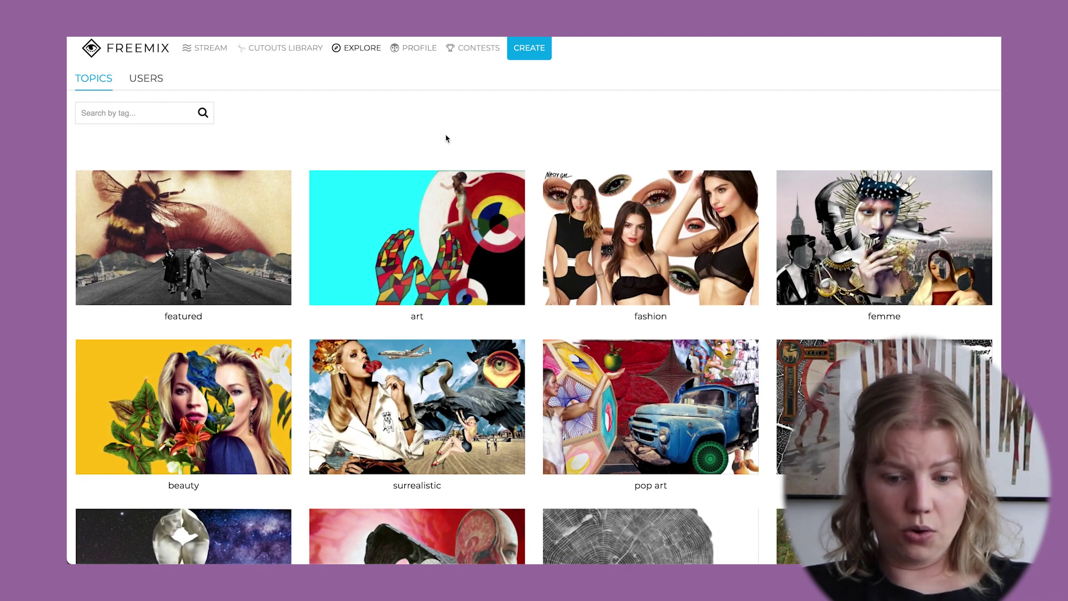
pyautogui.click(250, 234)
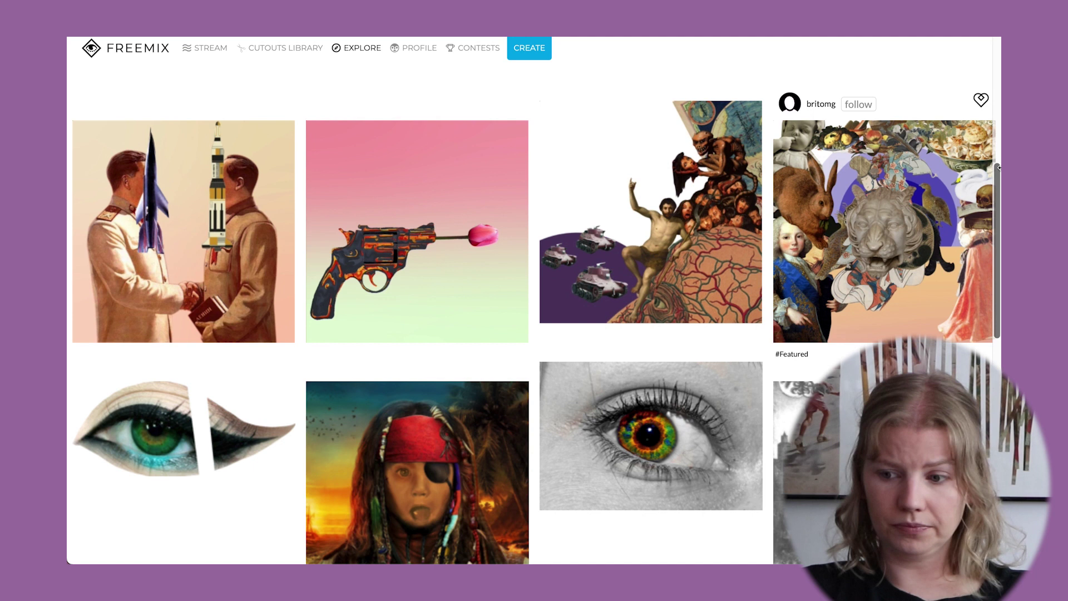
pyautogui.moveTo(999, 167); pyautogui.dragTo(999, 295)
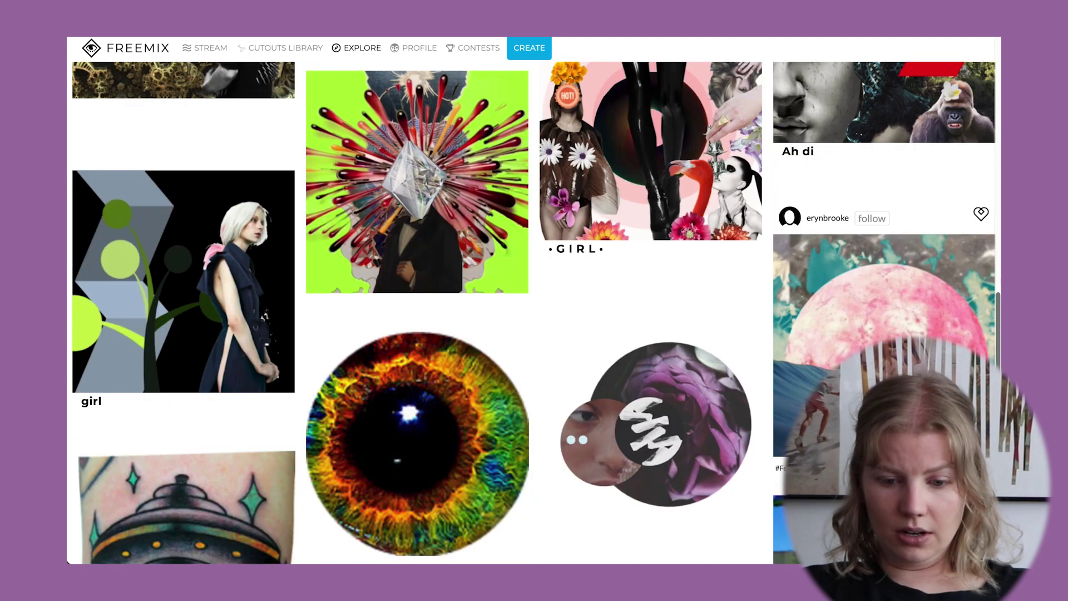
pyautogui.scroll(-6, 990, 295)
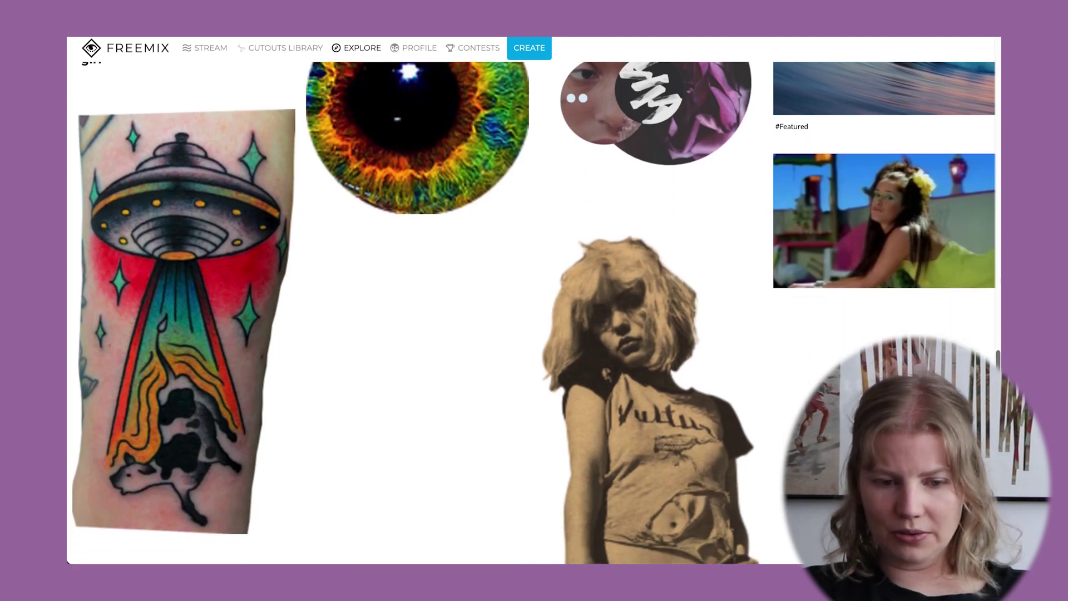
pyautogui.scroll(-10, 534, 300)
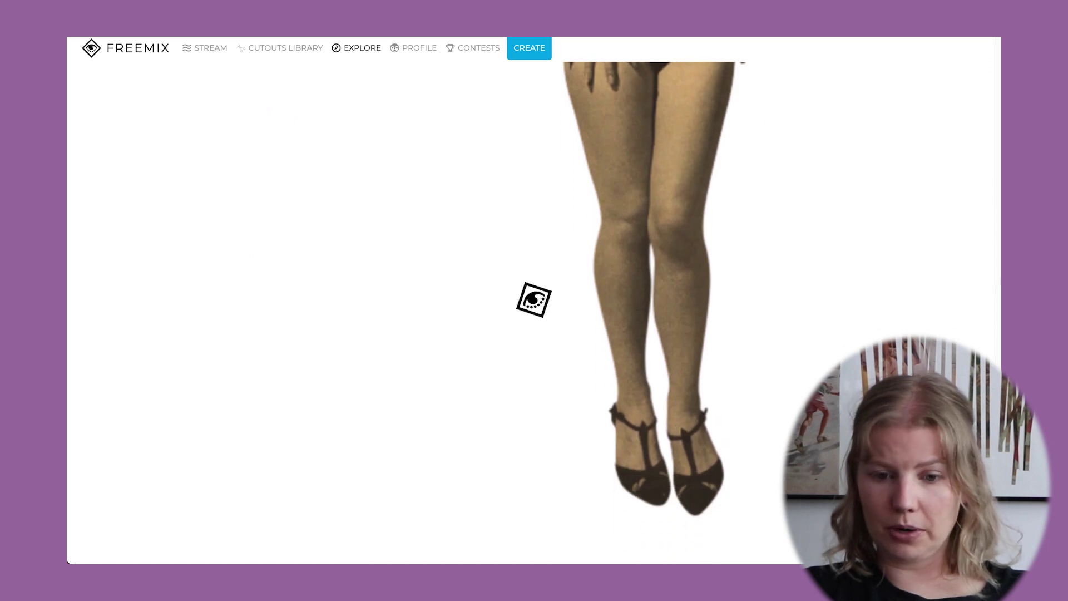
pyautogui.scroll(8, 531, 299)
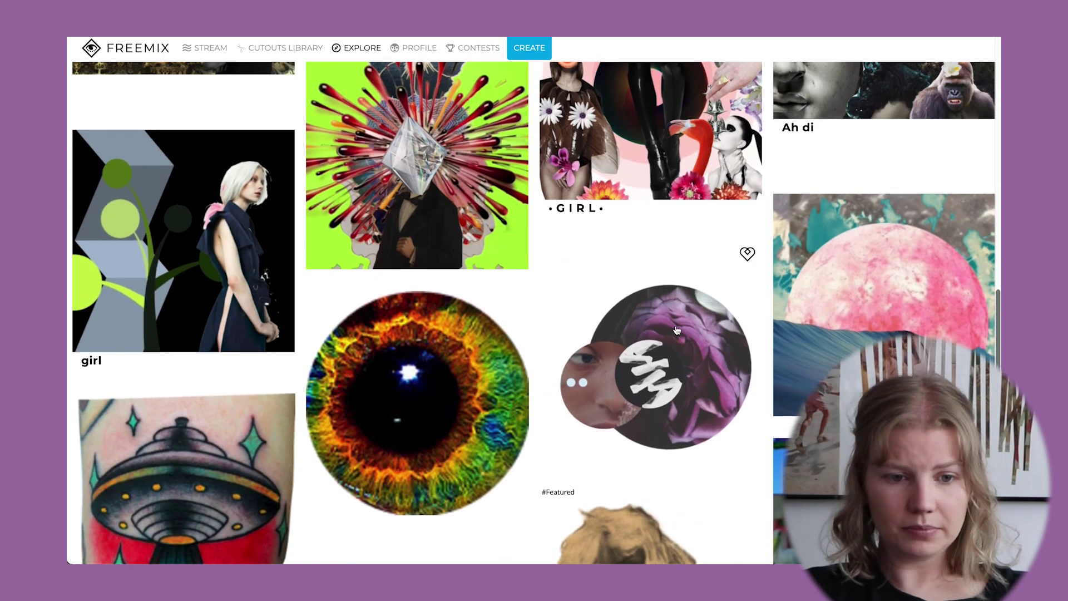
# Open the cutouts library and inspect the love, remix and source details of several random cutouts
pyautogui.click(283, 49)
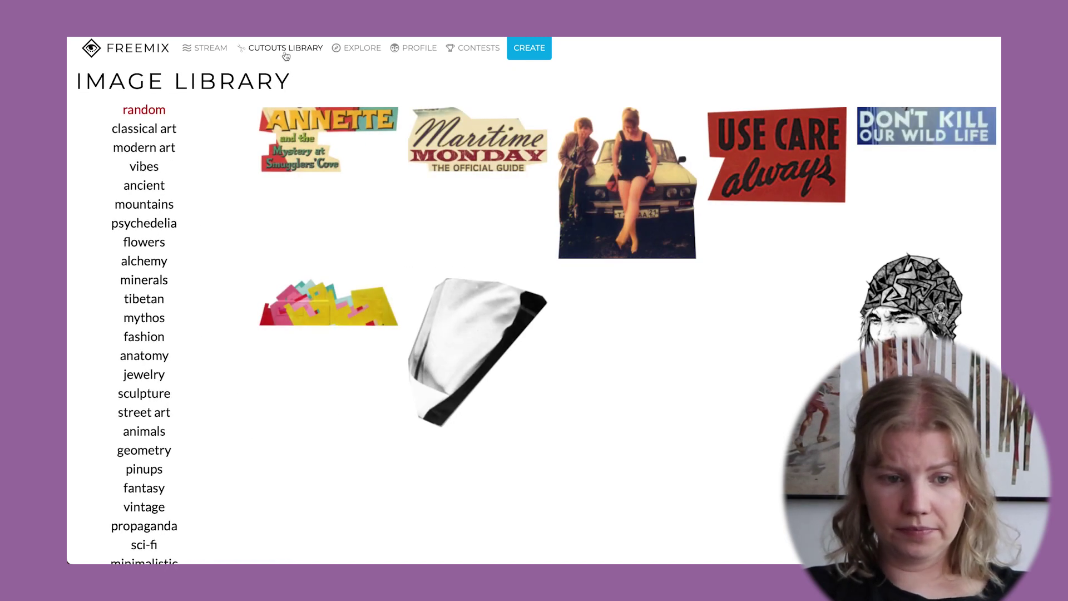
pyautogui.moveTo(323, 133)
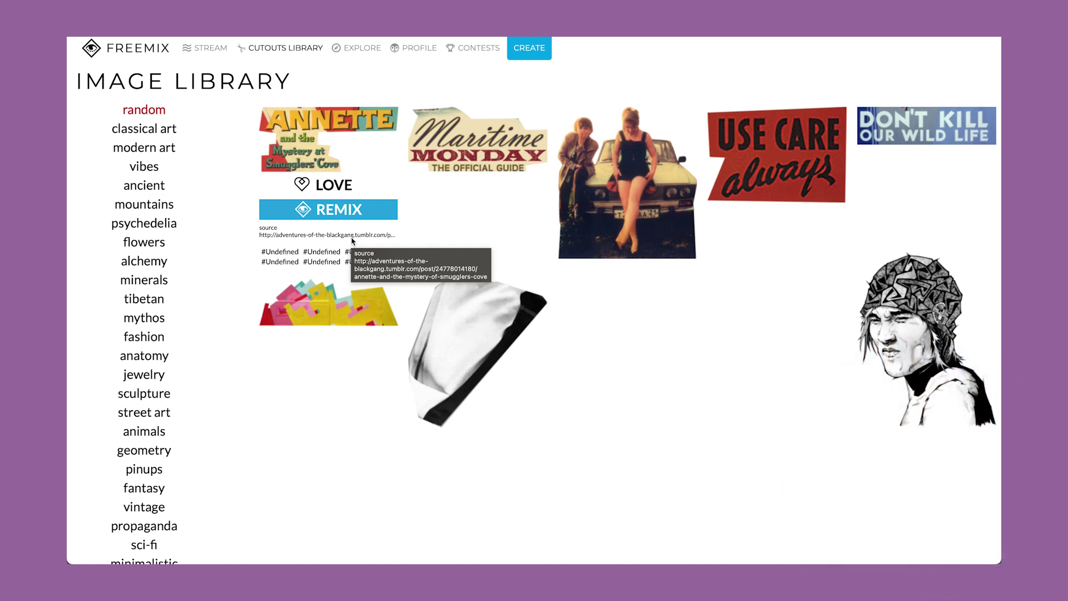
pyautogui.moveTo(343, 309)
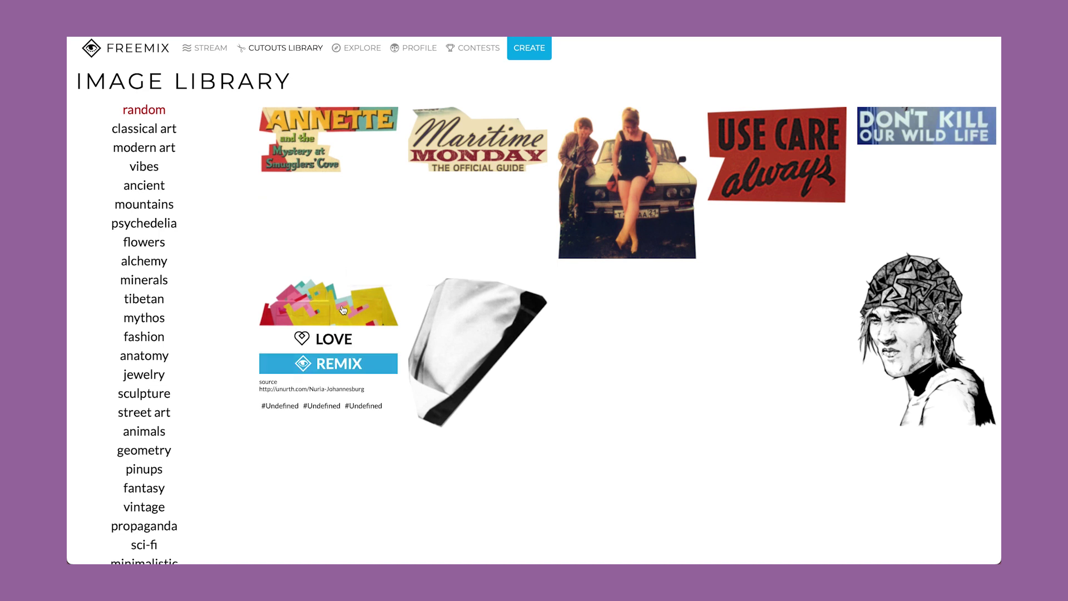
pyautogui.moveTo(465, 343)
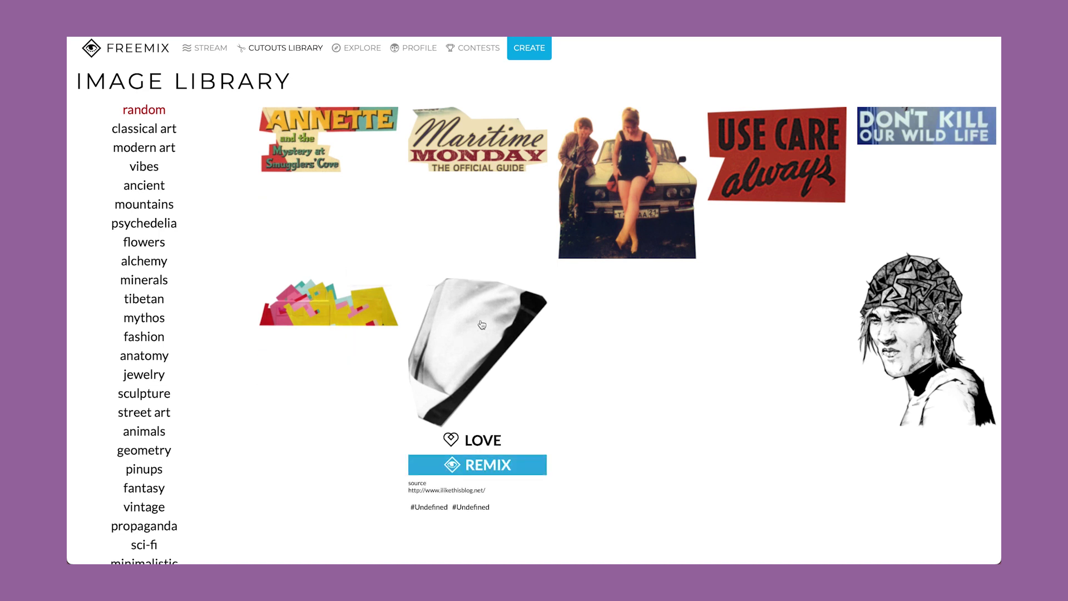
pyautogui.moveTo(569, 277)
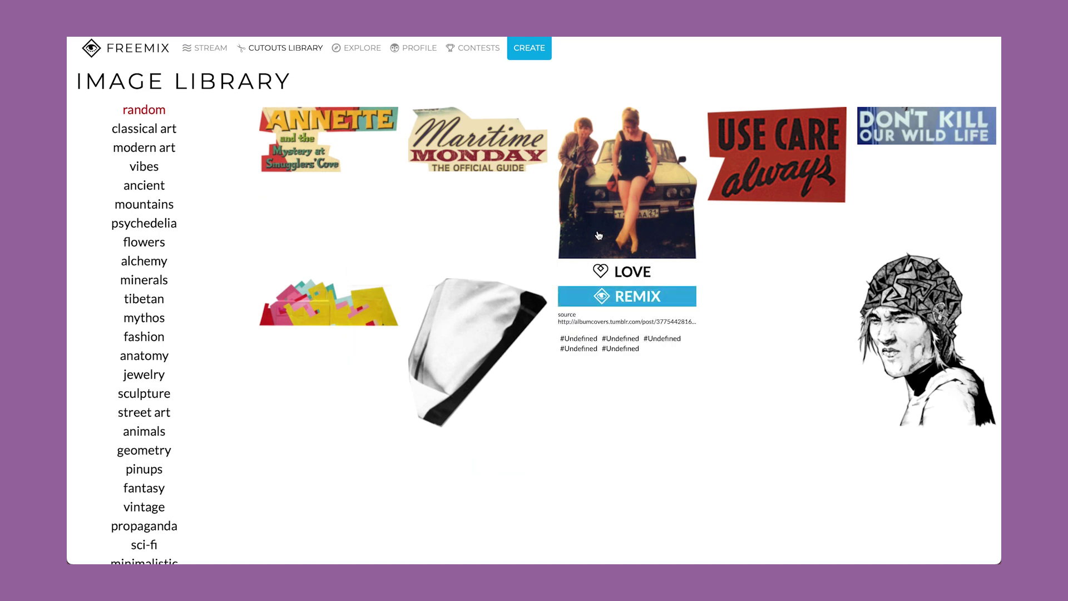
# Browse the library's ancient cutouts and the list of categories, and return to the random selection
pyautogui.click(160, 188)
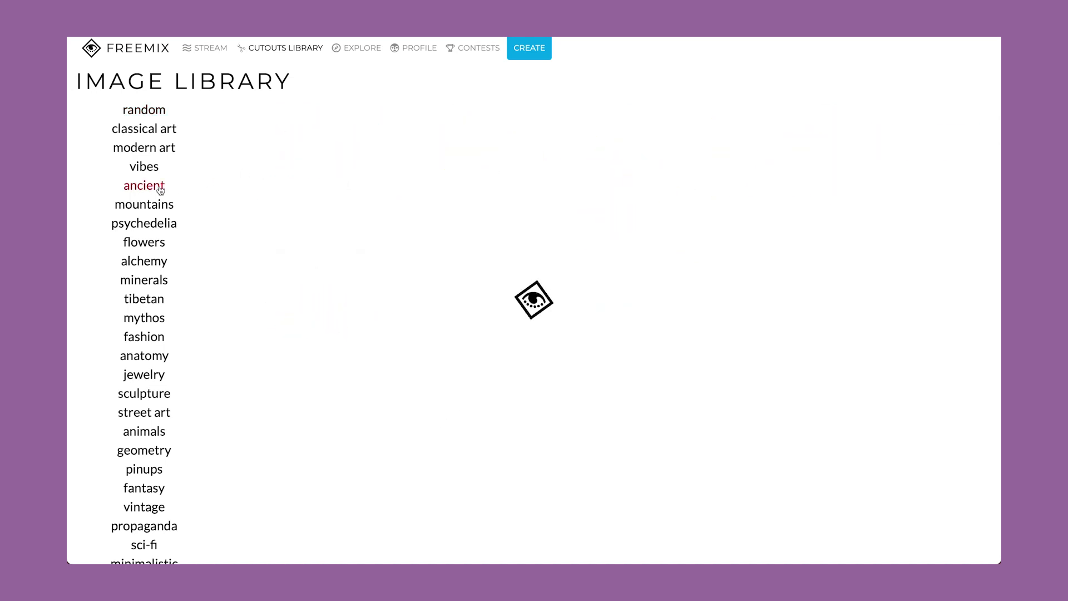
pyautogui.moveTo(295, 229)
pyautogui.moveTo(517, 171)
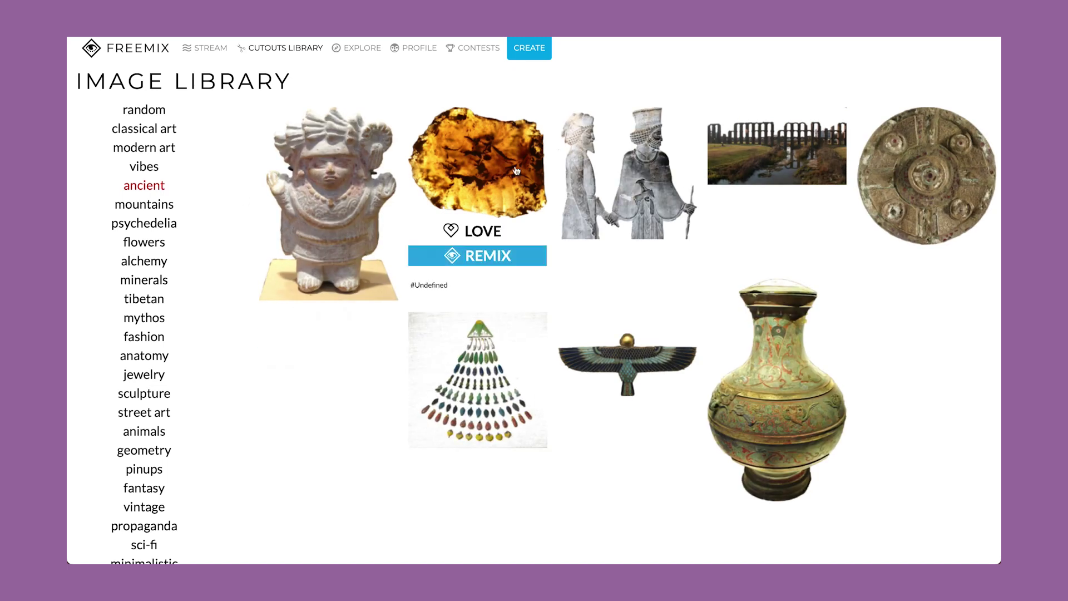
pyautogui.moveTo(747, 393)
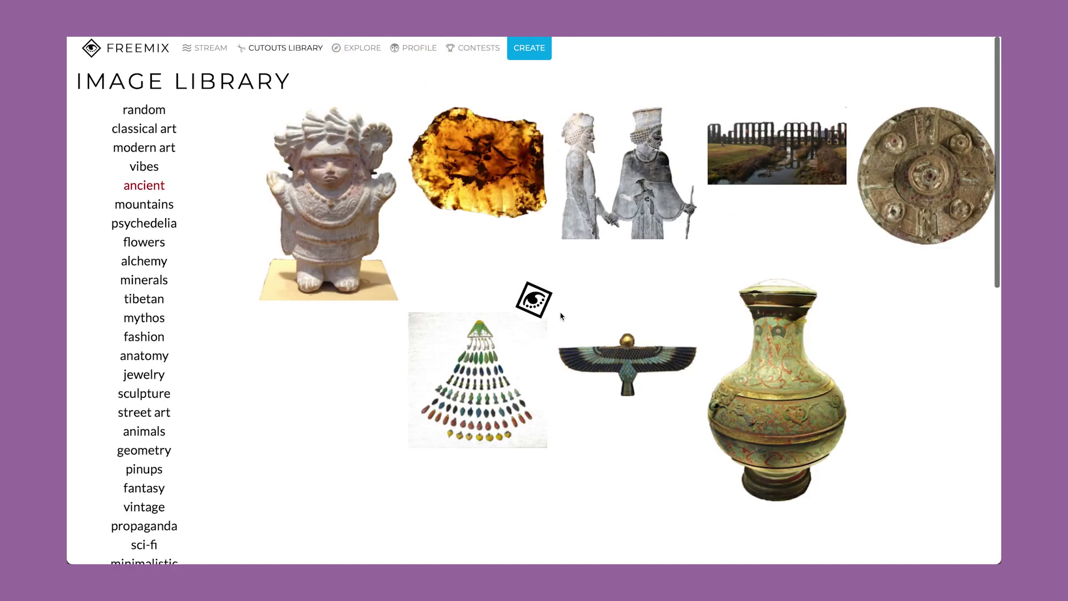
pyautogui.scroll(-2, 161, 294)
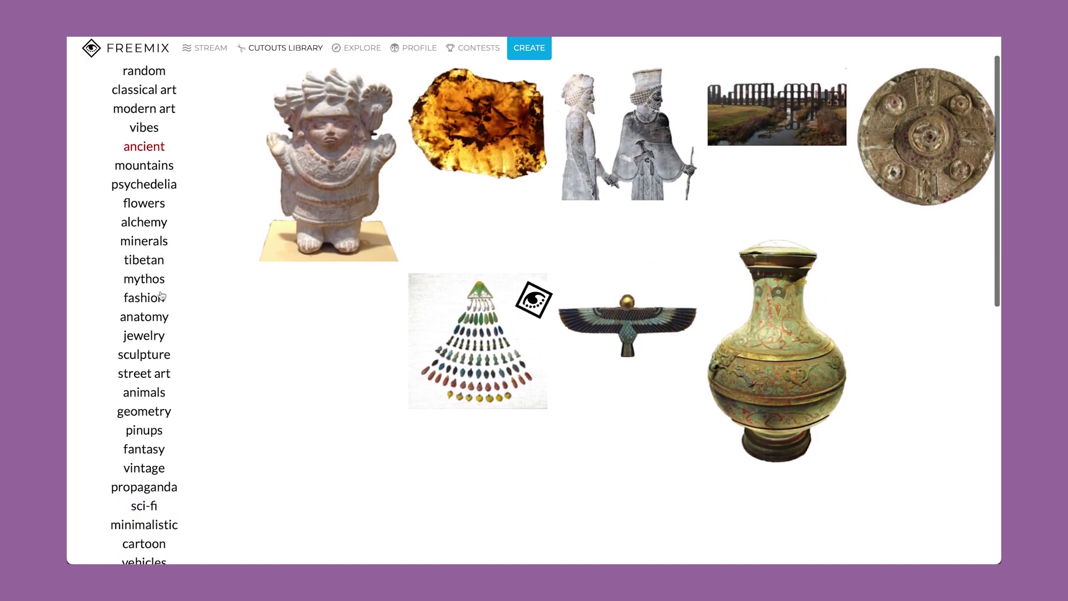
pyautogui.scroll(-1, 161, 295)
pyautogui.scroll(1, 161, 295)
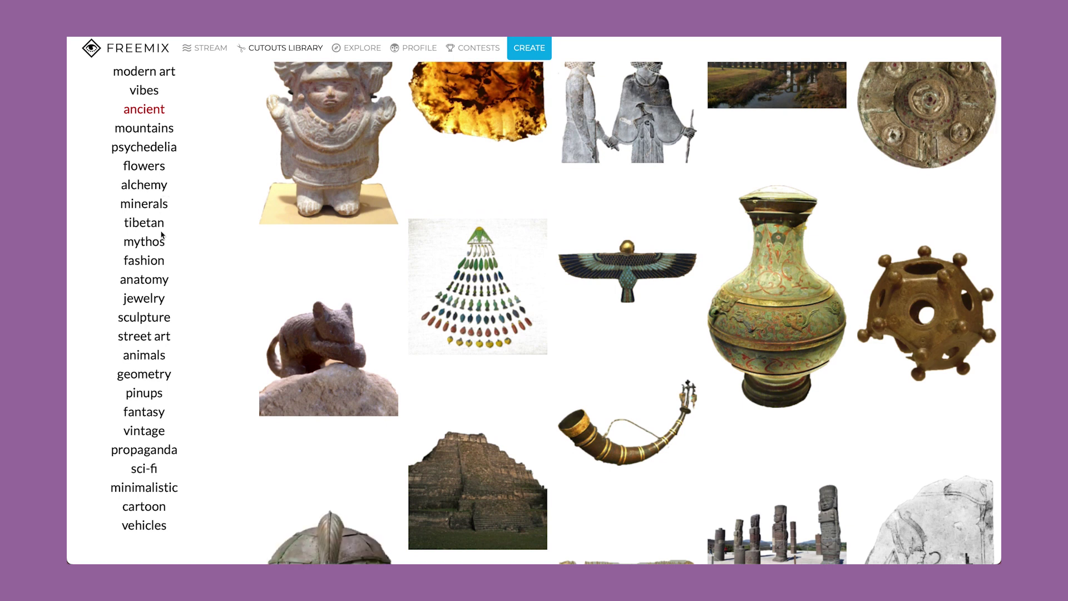
pyautogui.scroll(2, 163, 234)
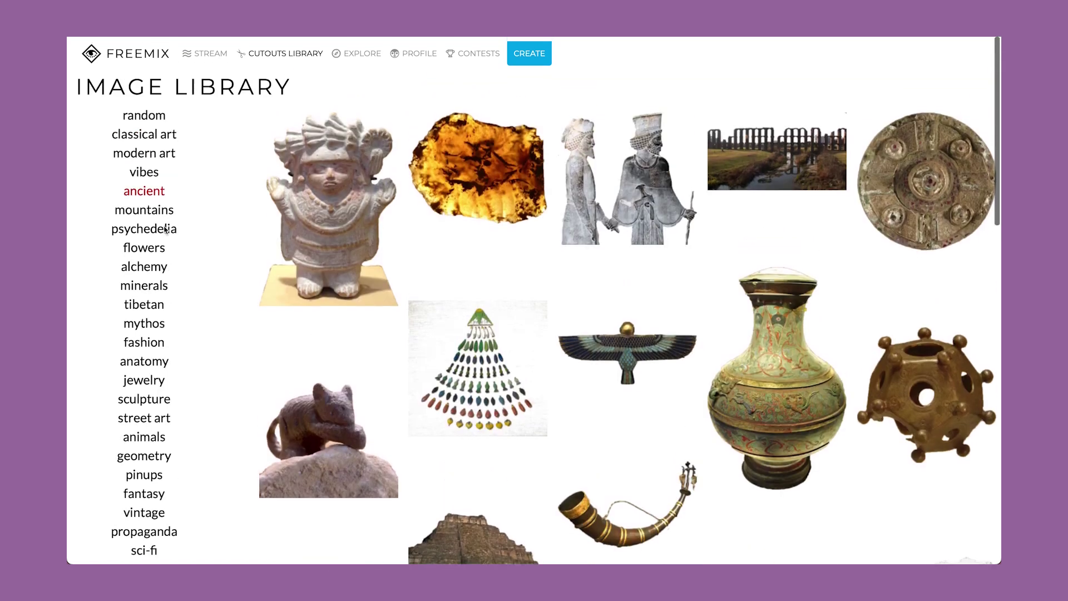
pyautogui.click(282, 45)
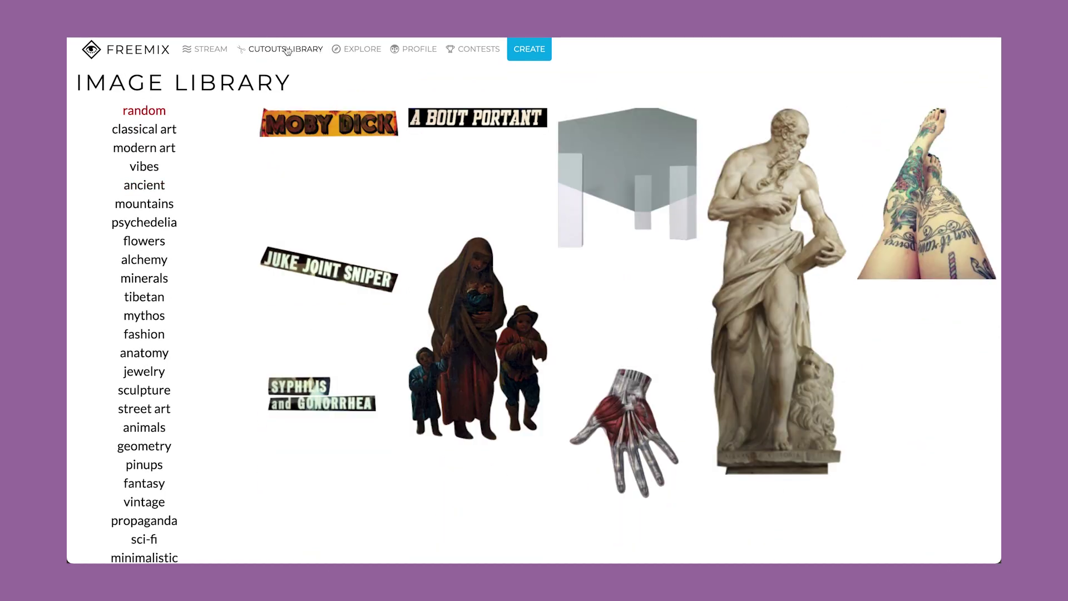